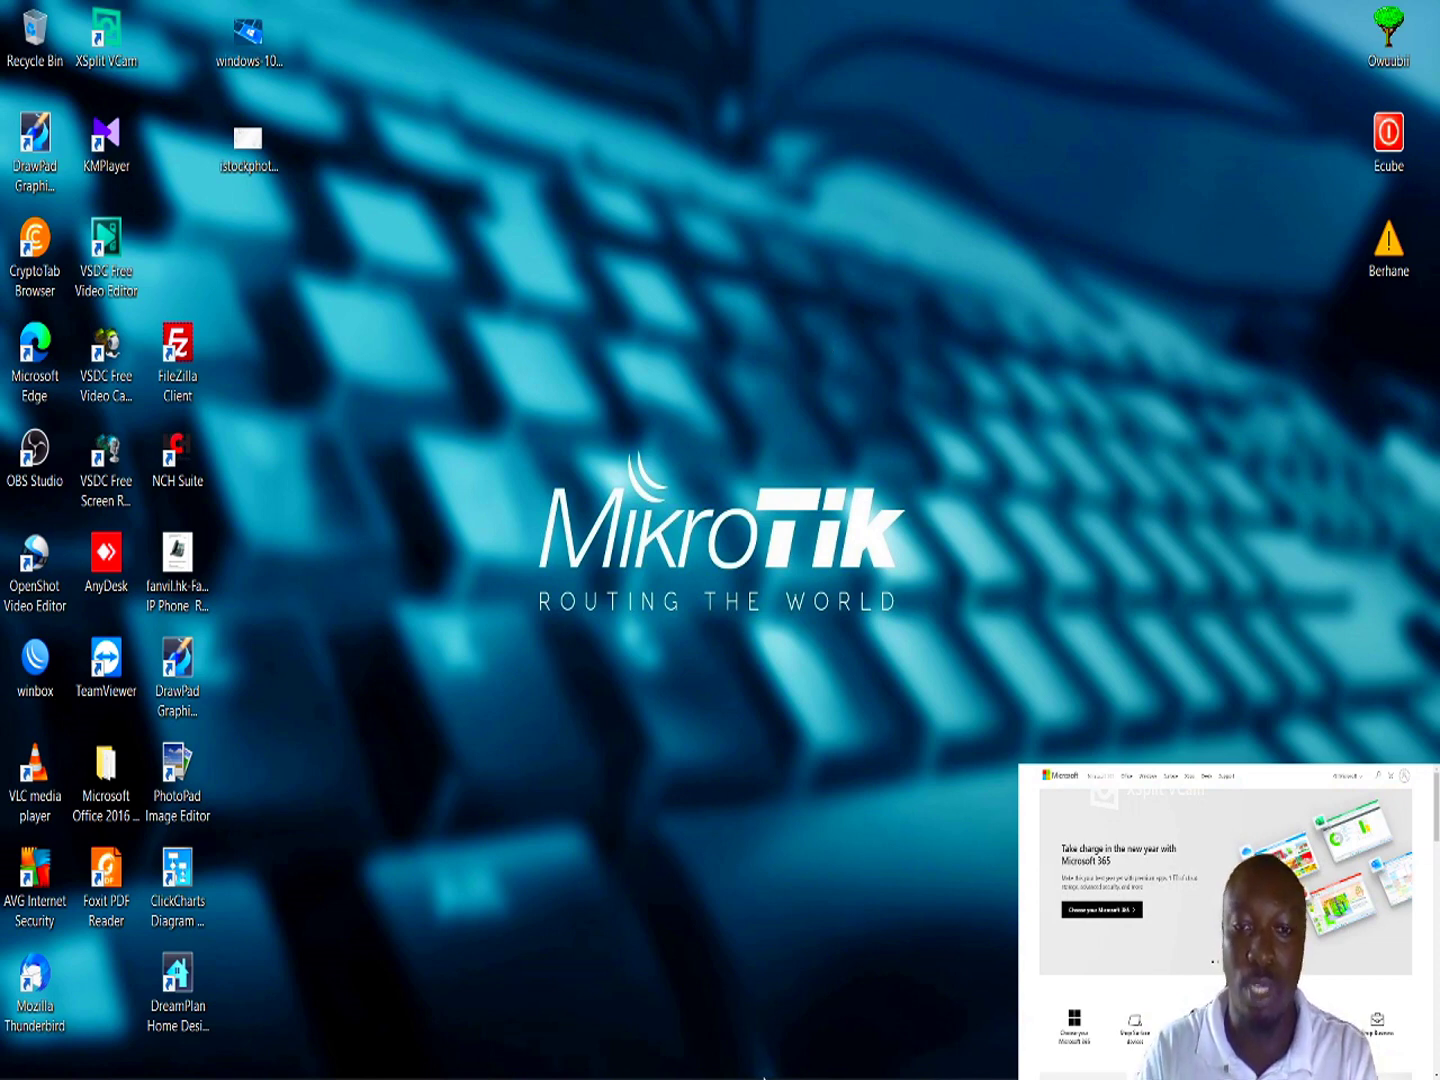
- Launch Task Manager from the taskbar menu and maximize it to full screen
right_click(723, 1070)
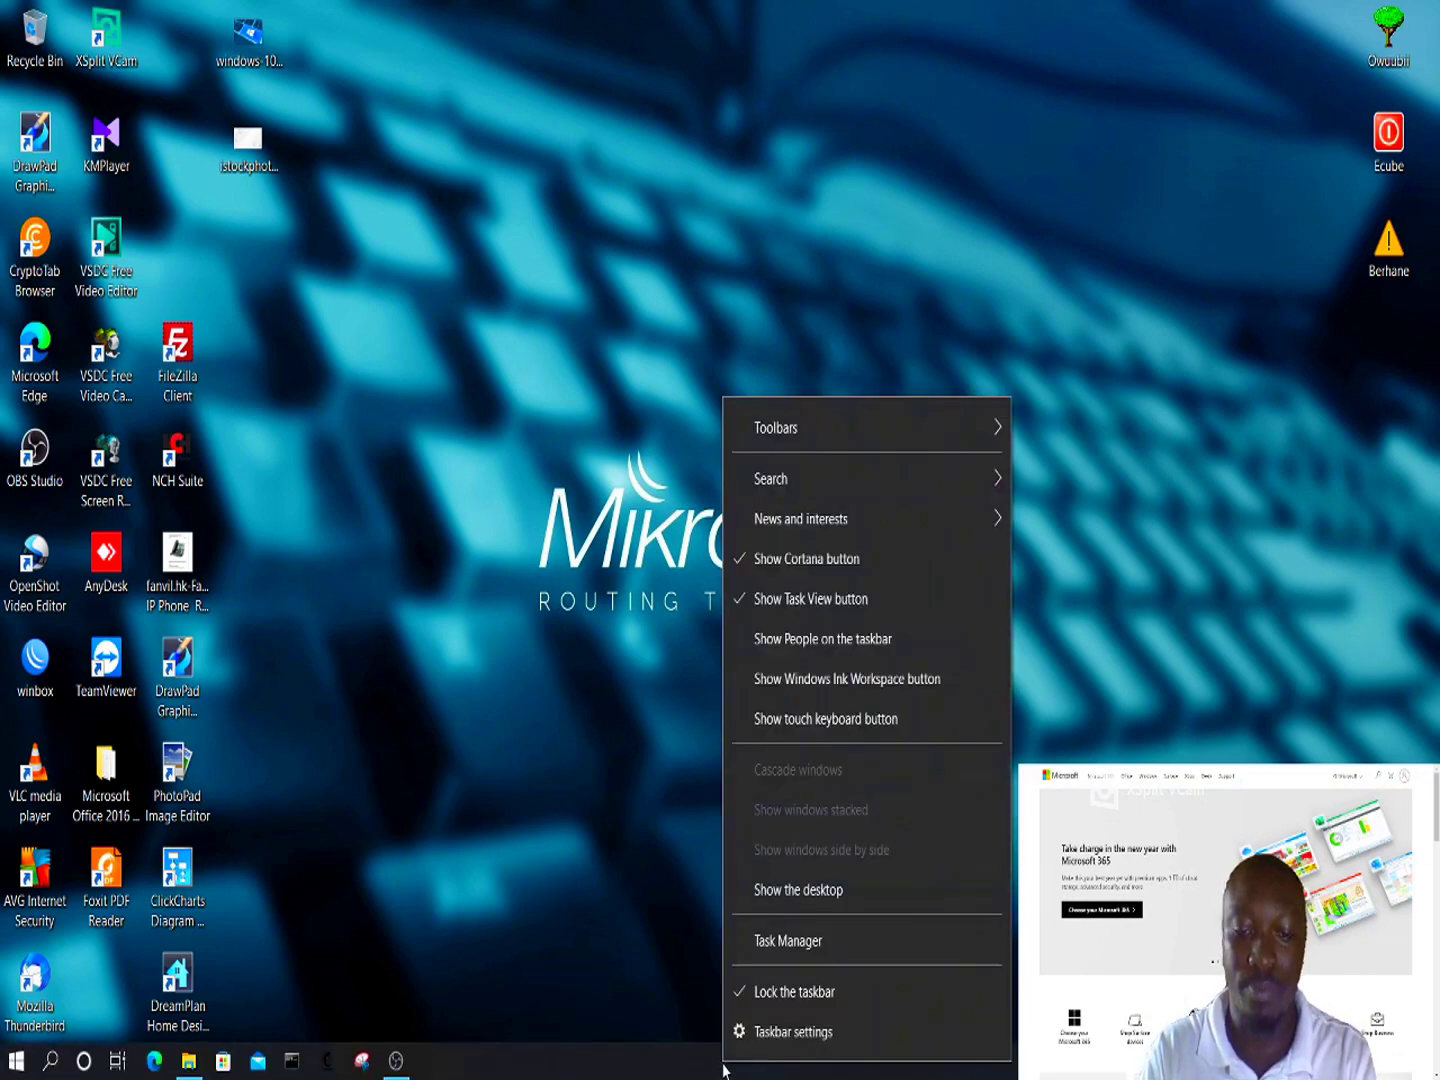
click(813, 950)
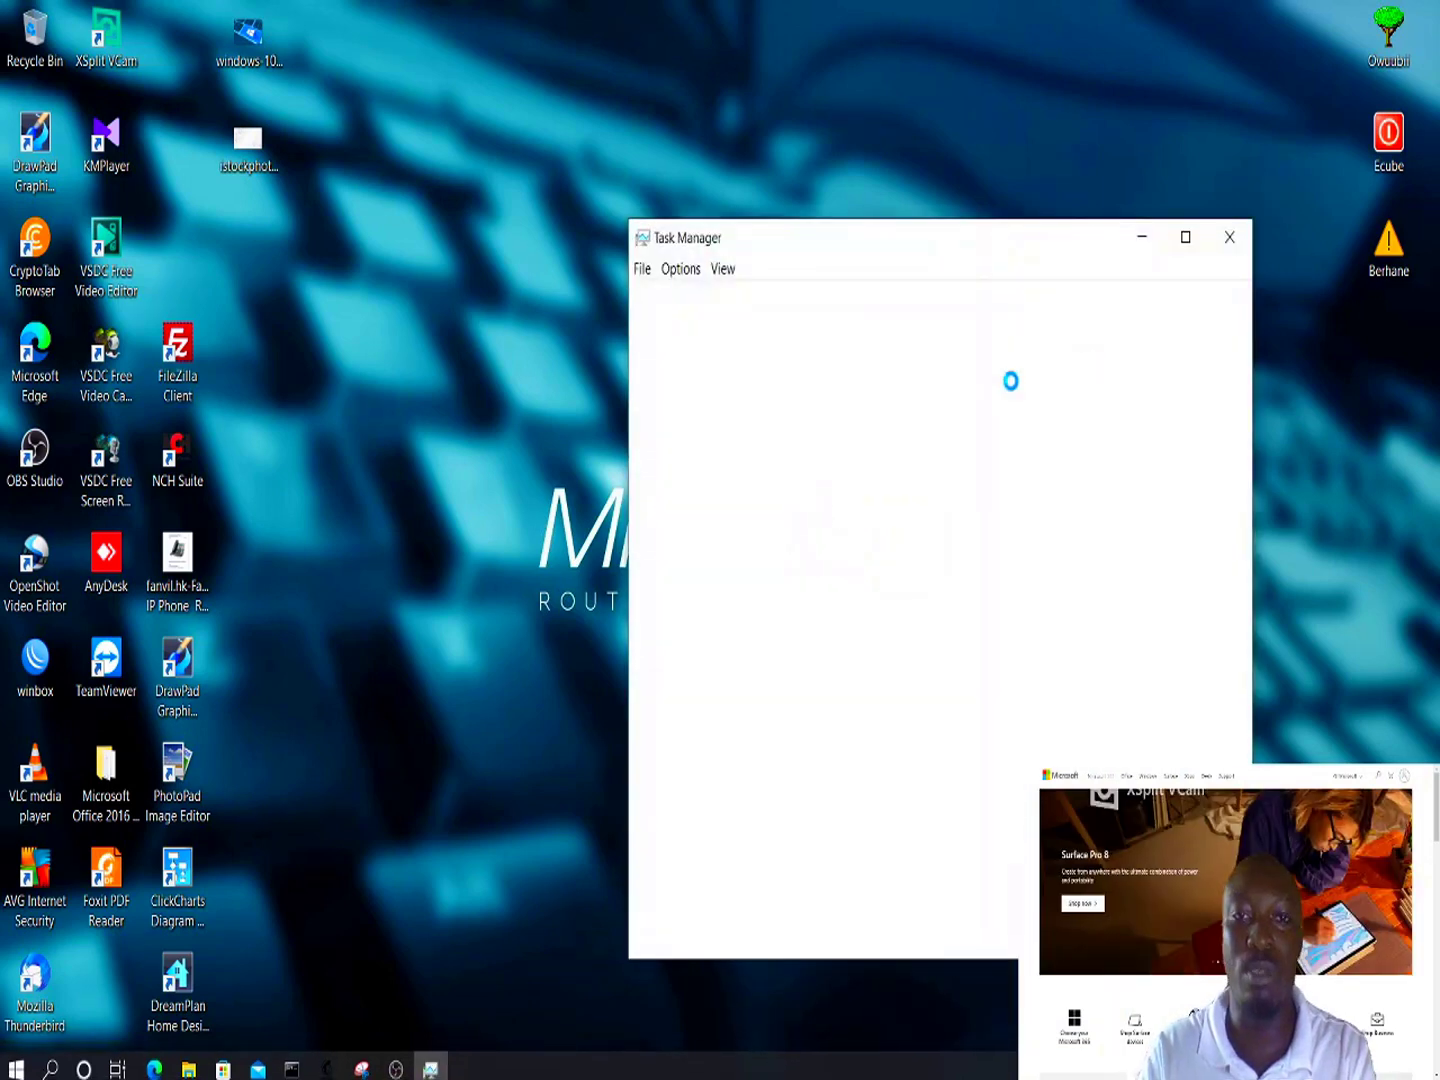
click(1185, 236)
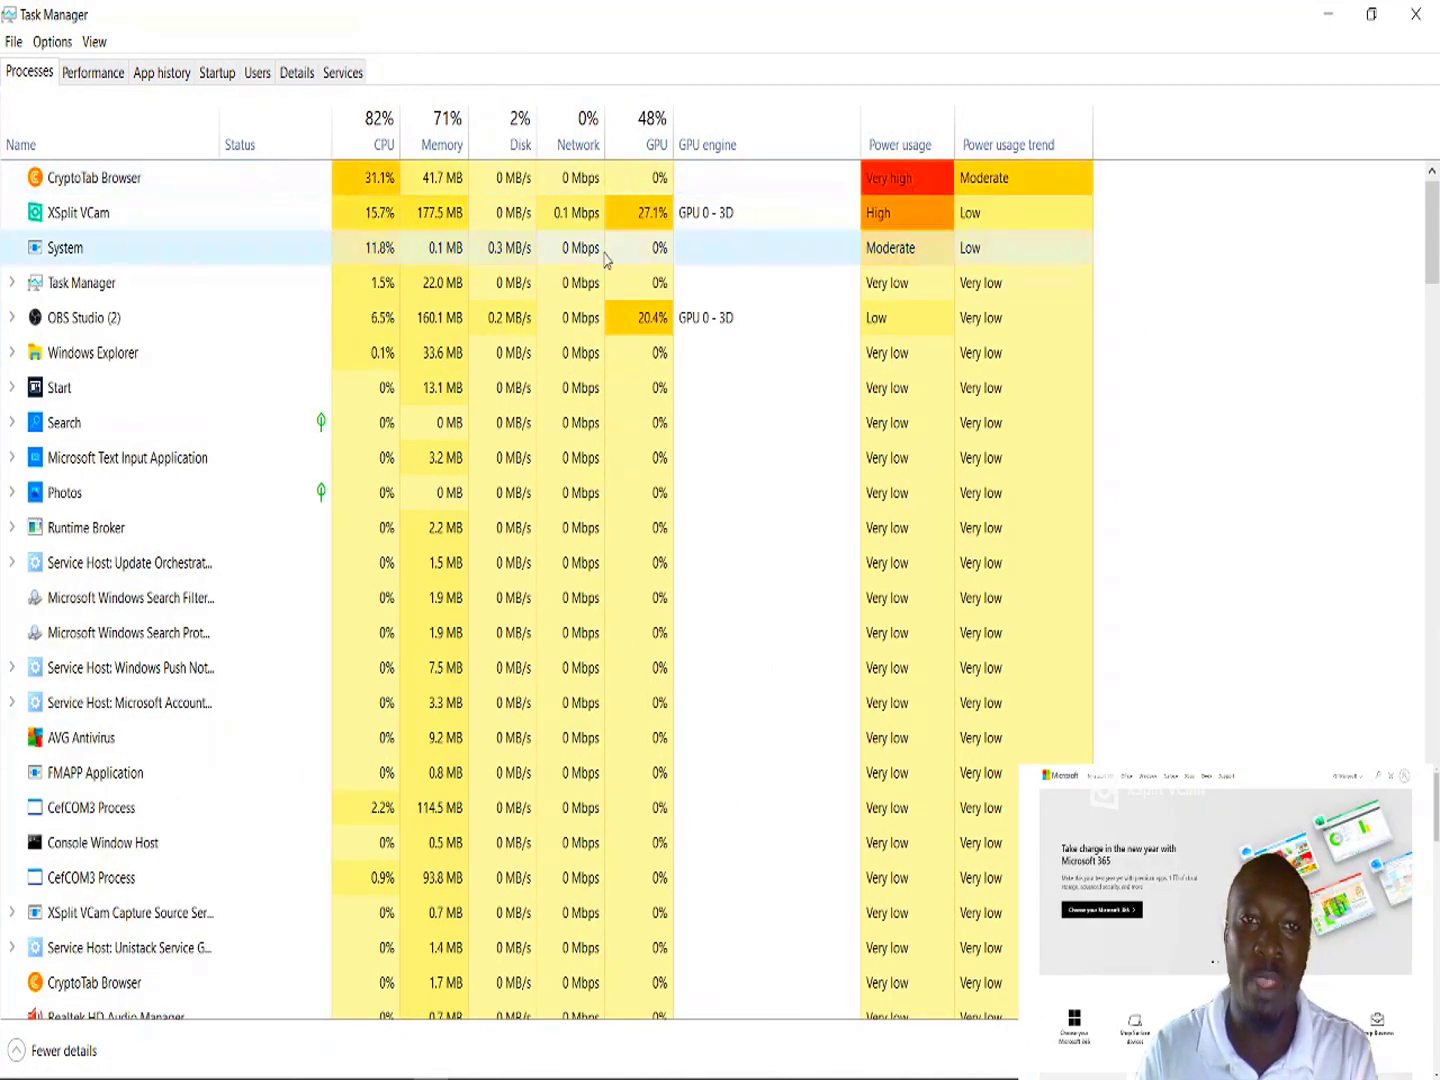
- Select the CryptoTab Browser process on the Processes tab and end it with Delete
click(375, 189)
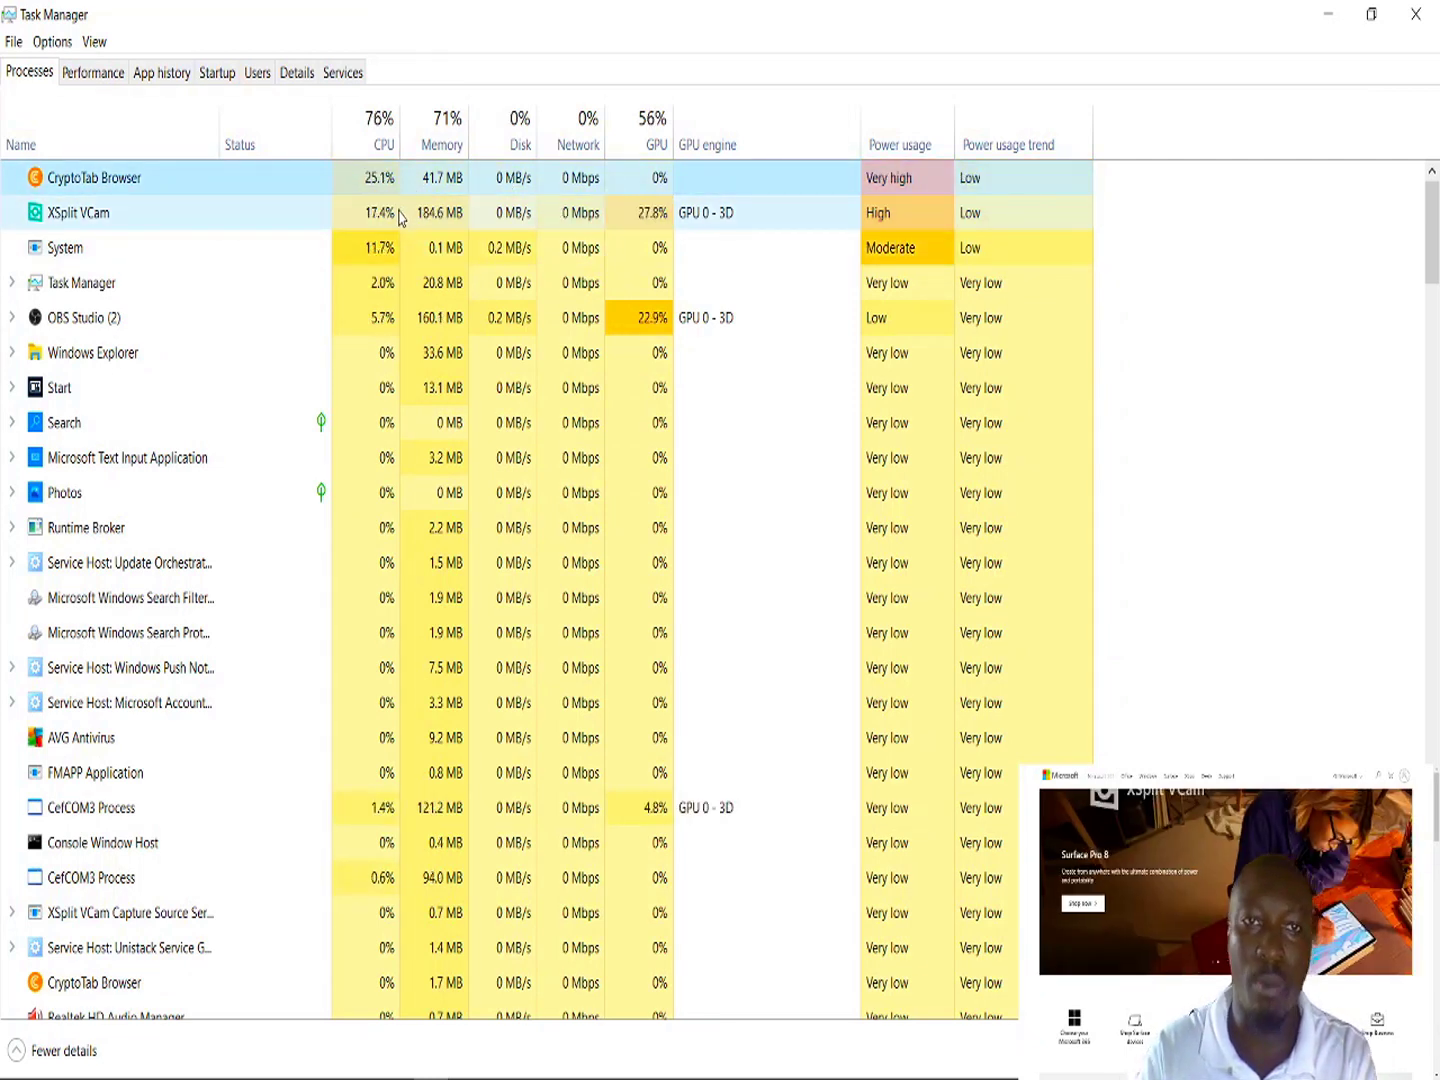
click(379, 215)
click(379, 248)
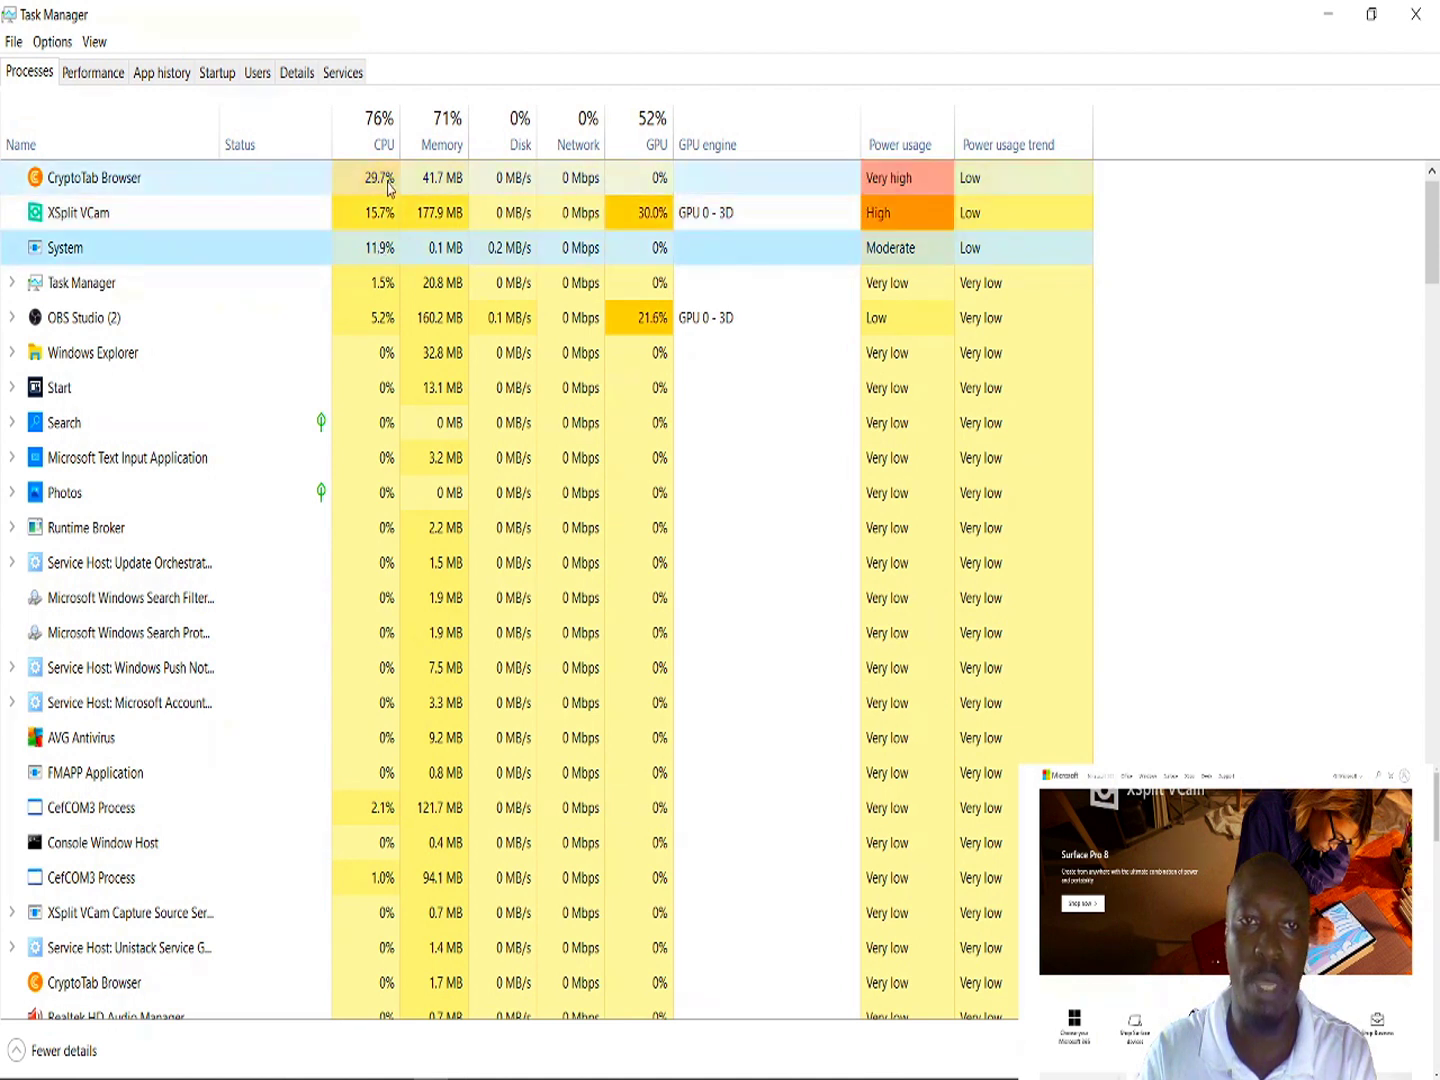
click(389, 184)
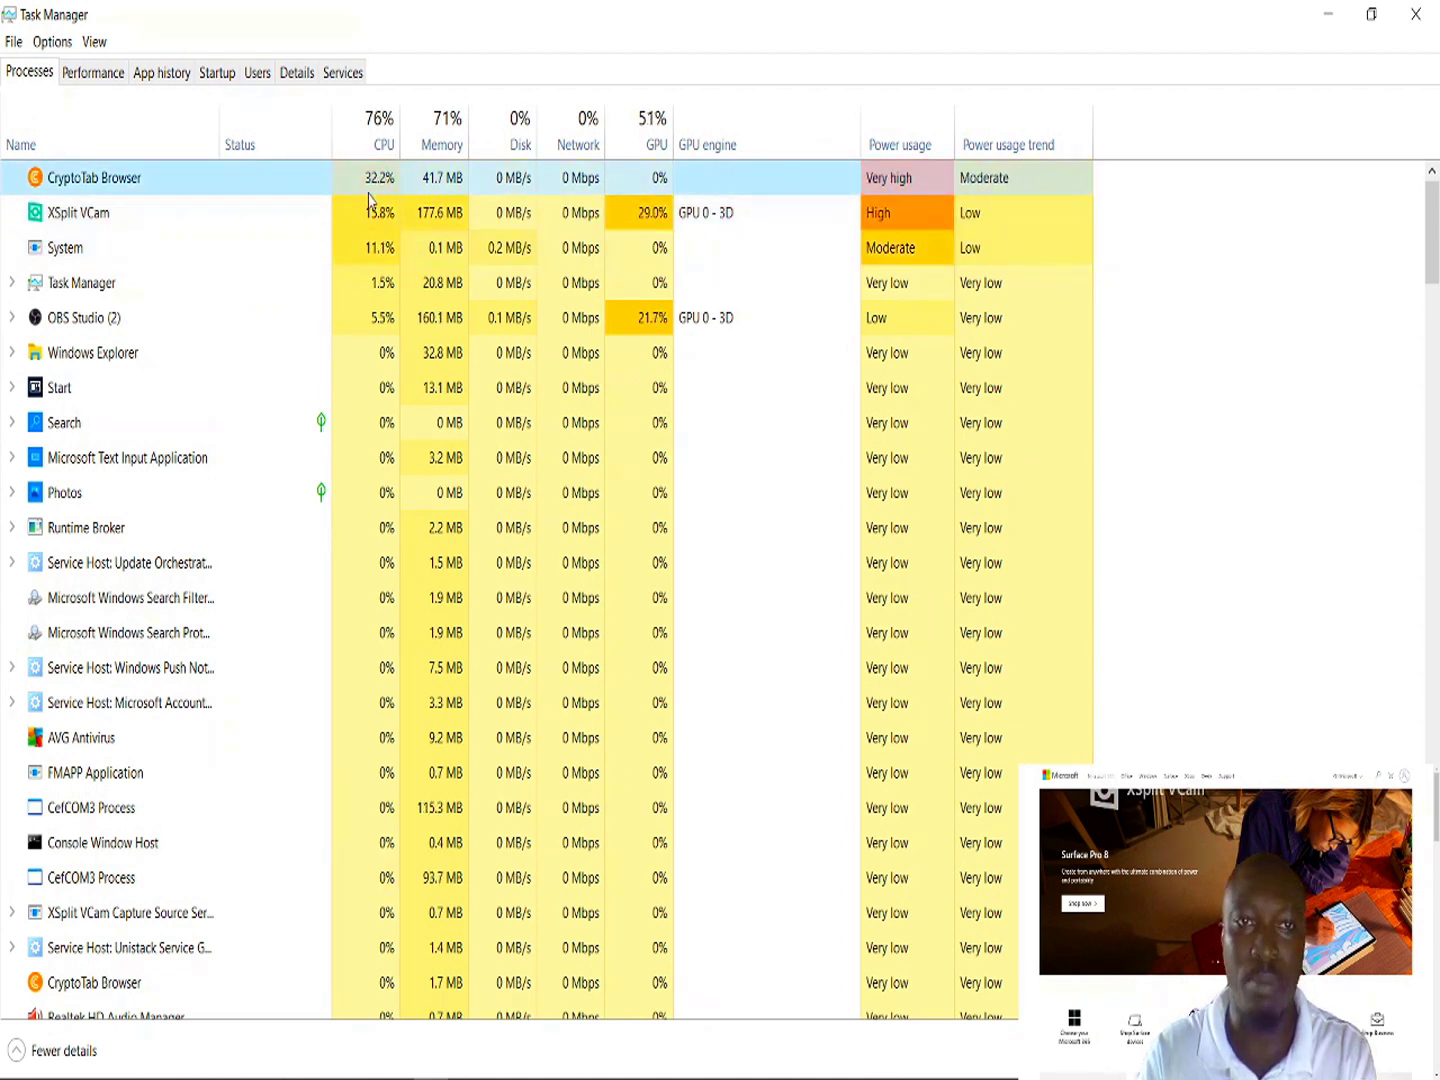
click(371, 204)
click(381, 183)
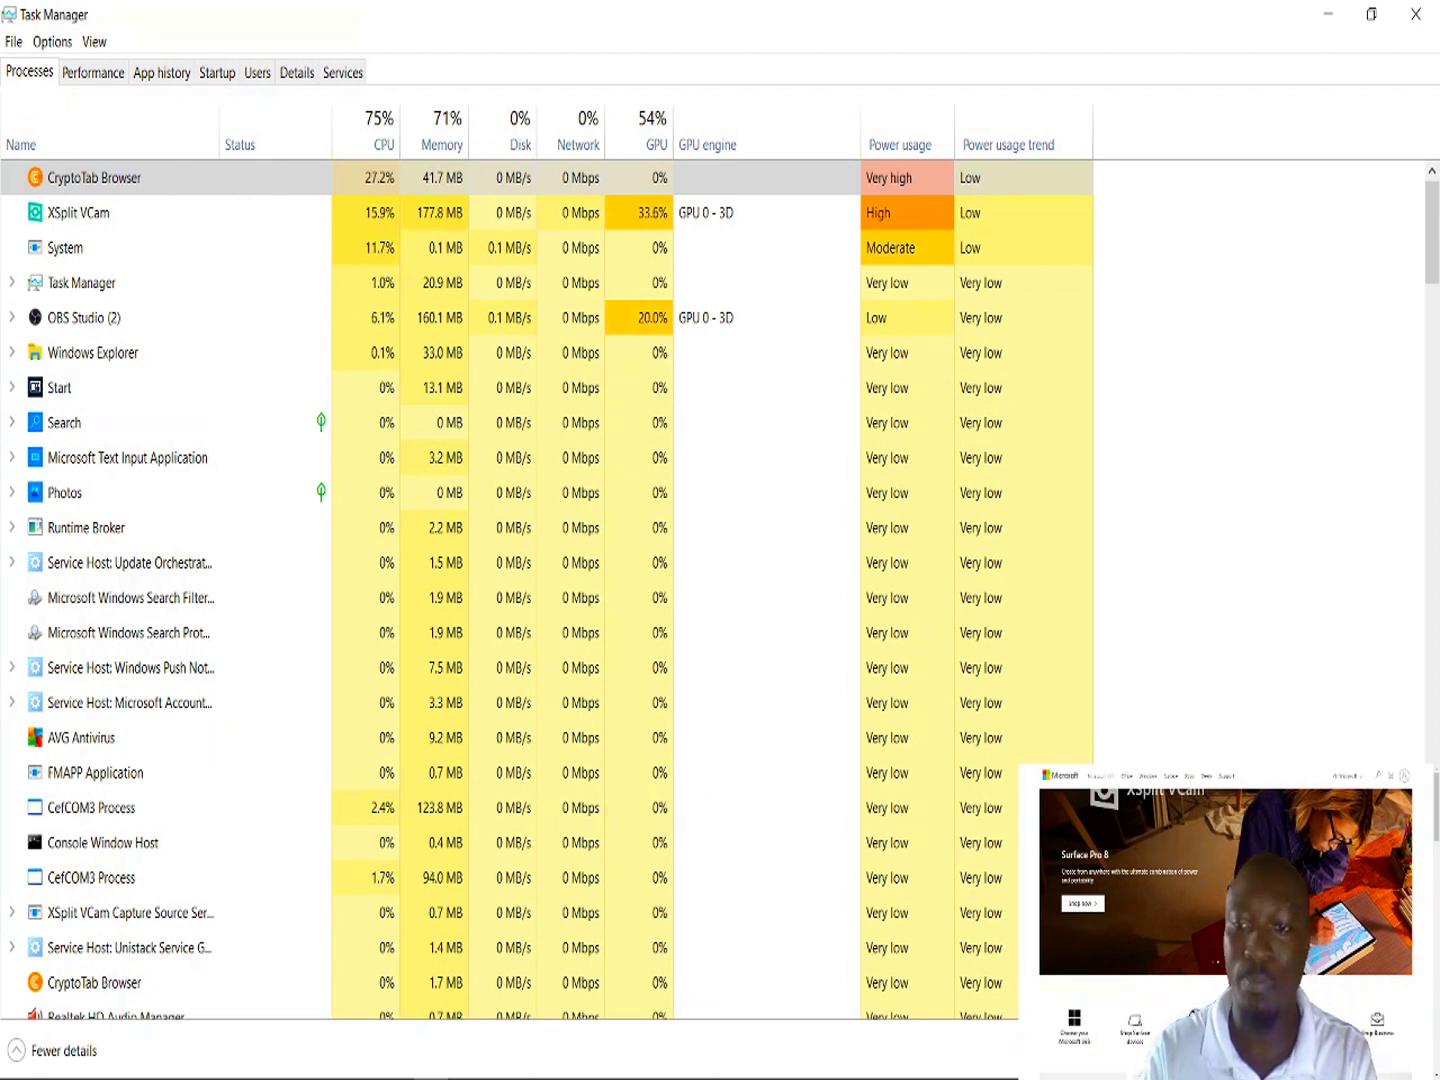
key(Delete)
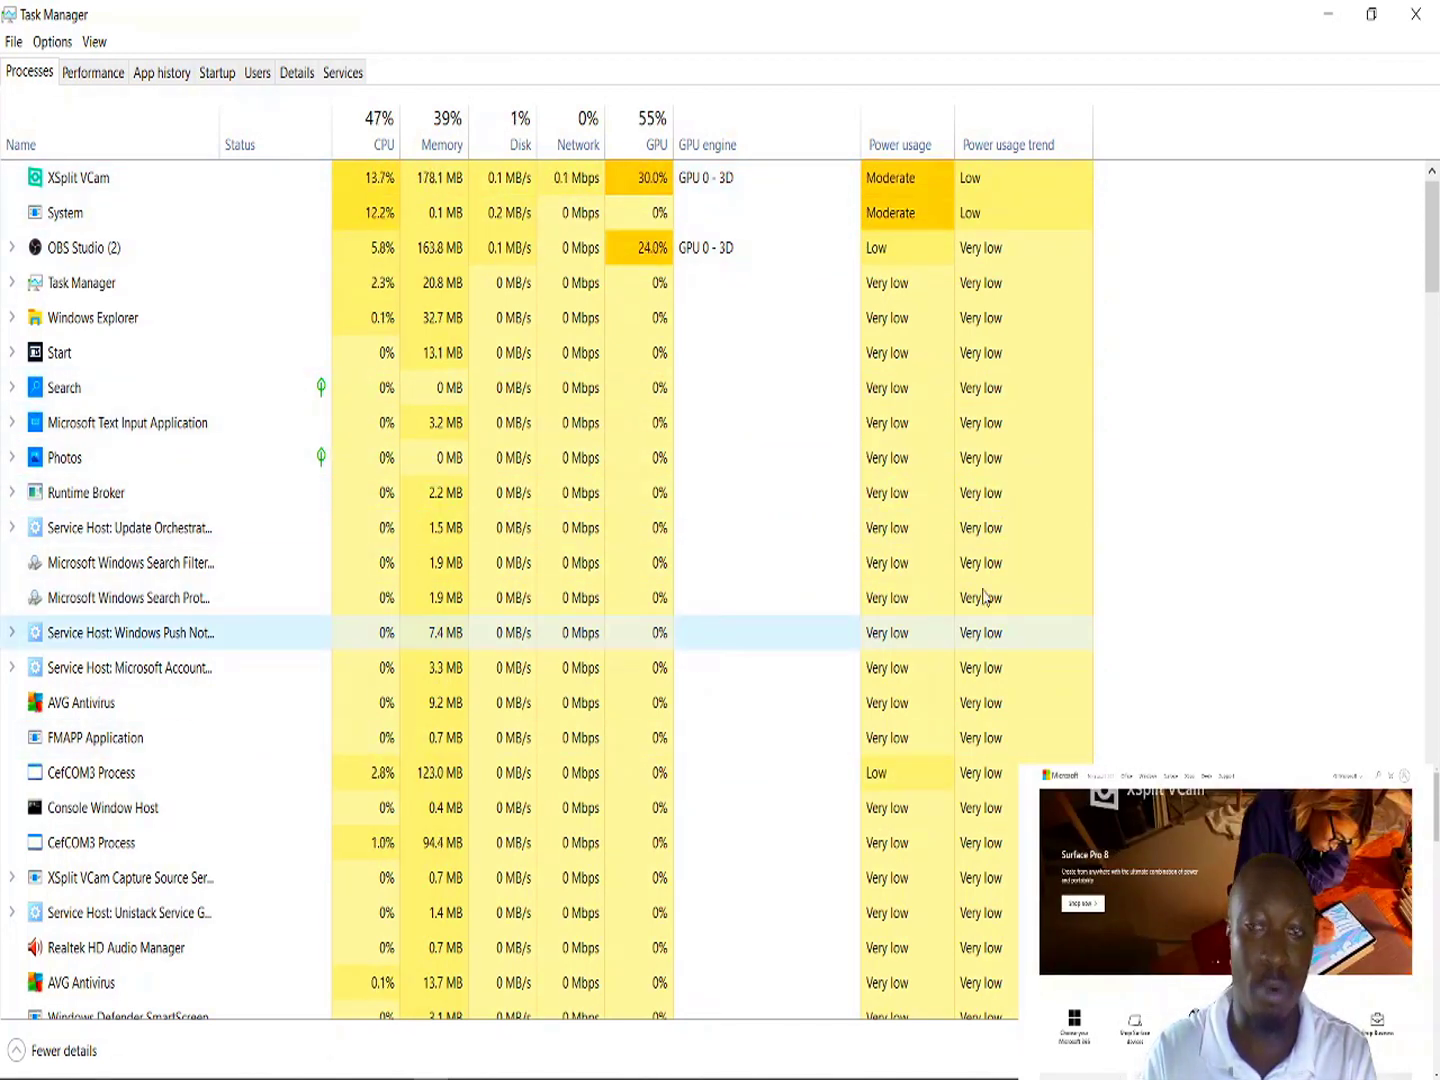
drag(1436, 225, 1421, 750)
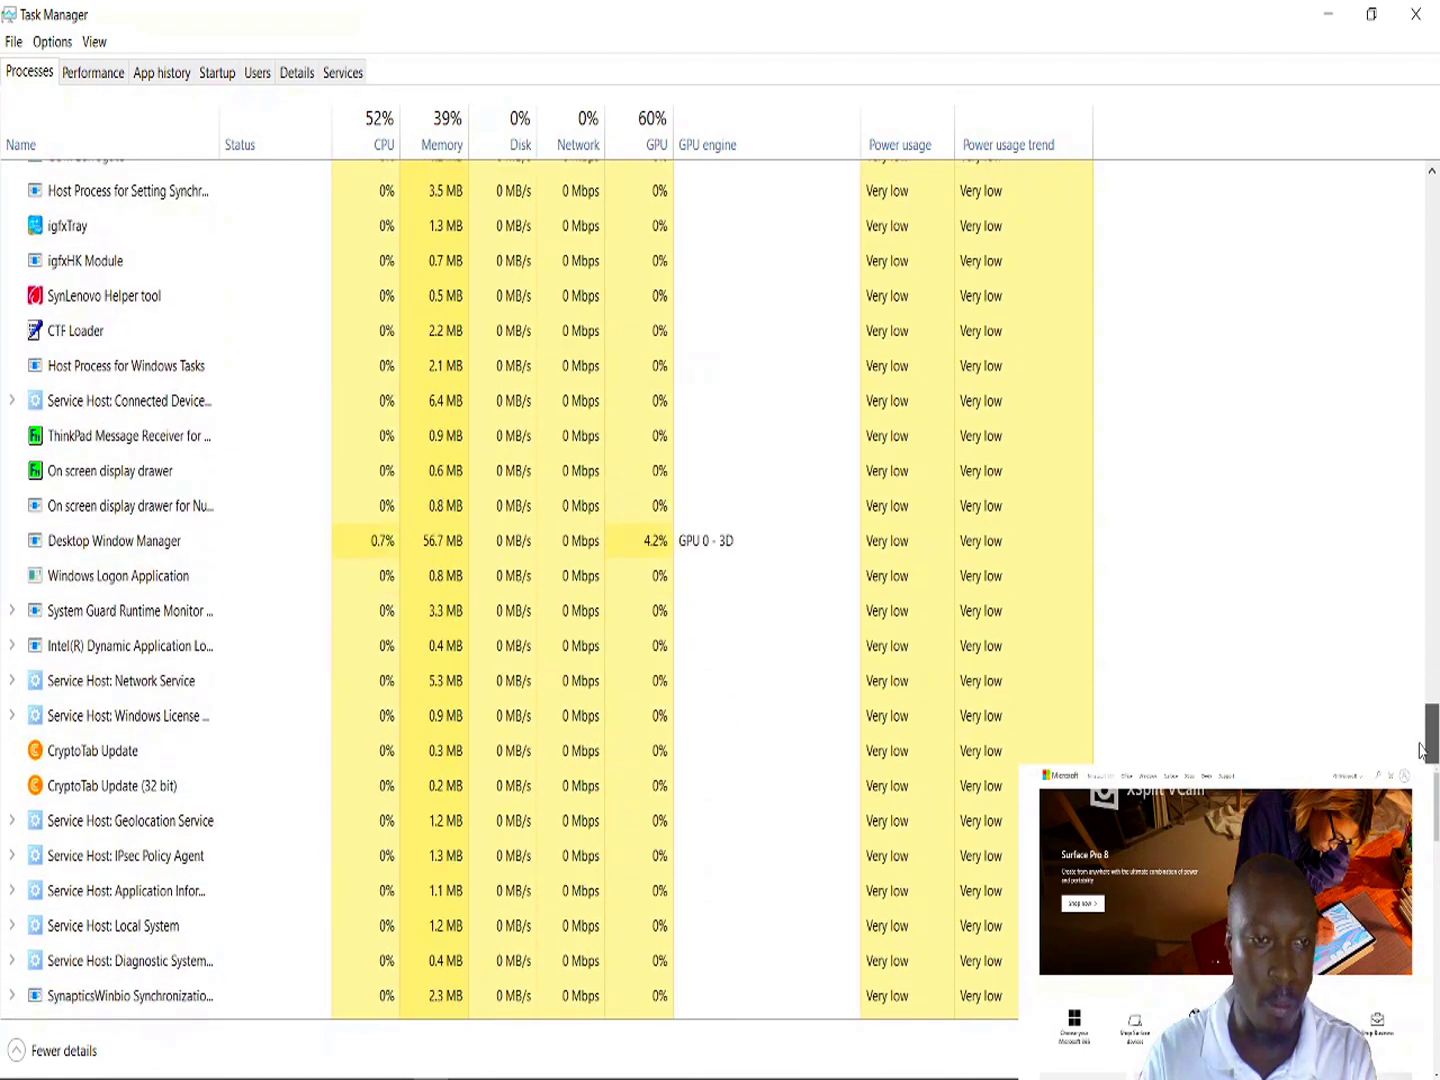
- End the CryptoTab Update and CryptoTab Update (32 bit) background processes
click(115, 702)
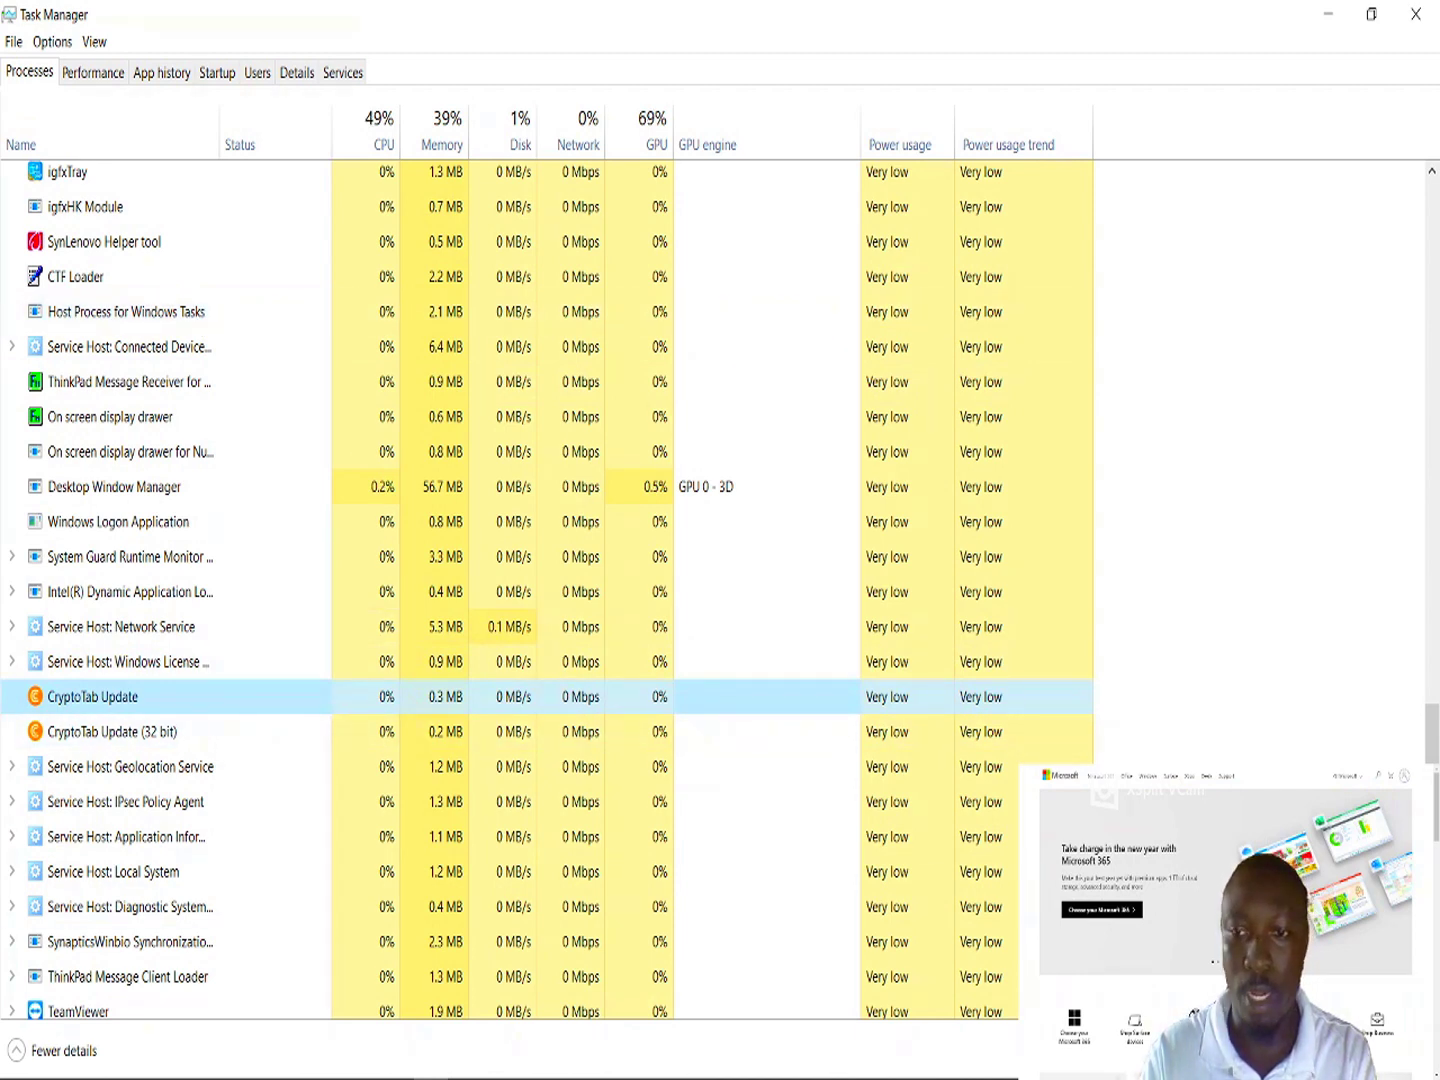
key(Delete)
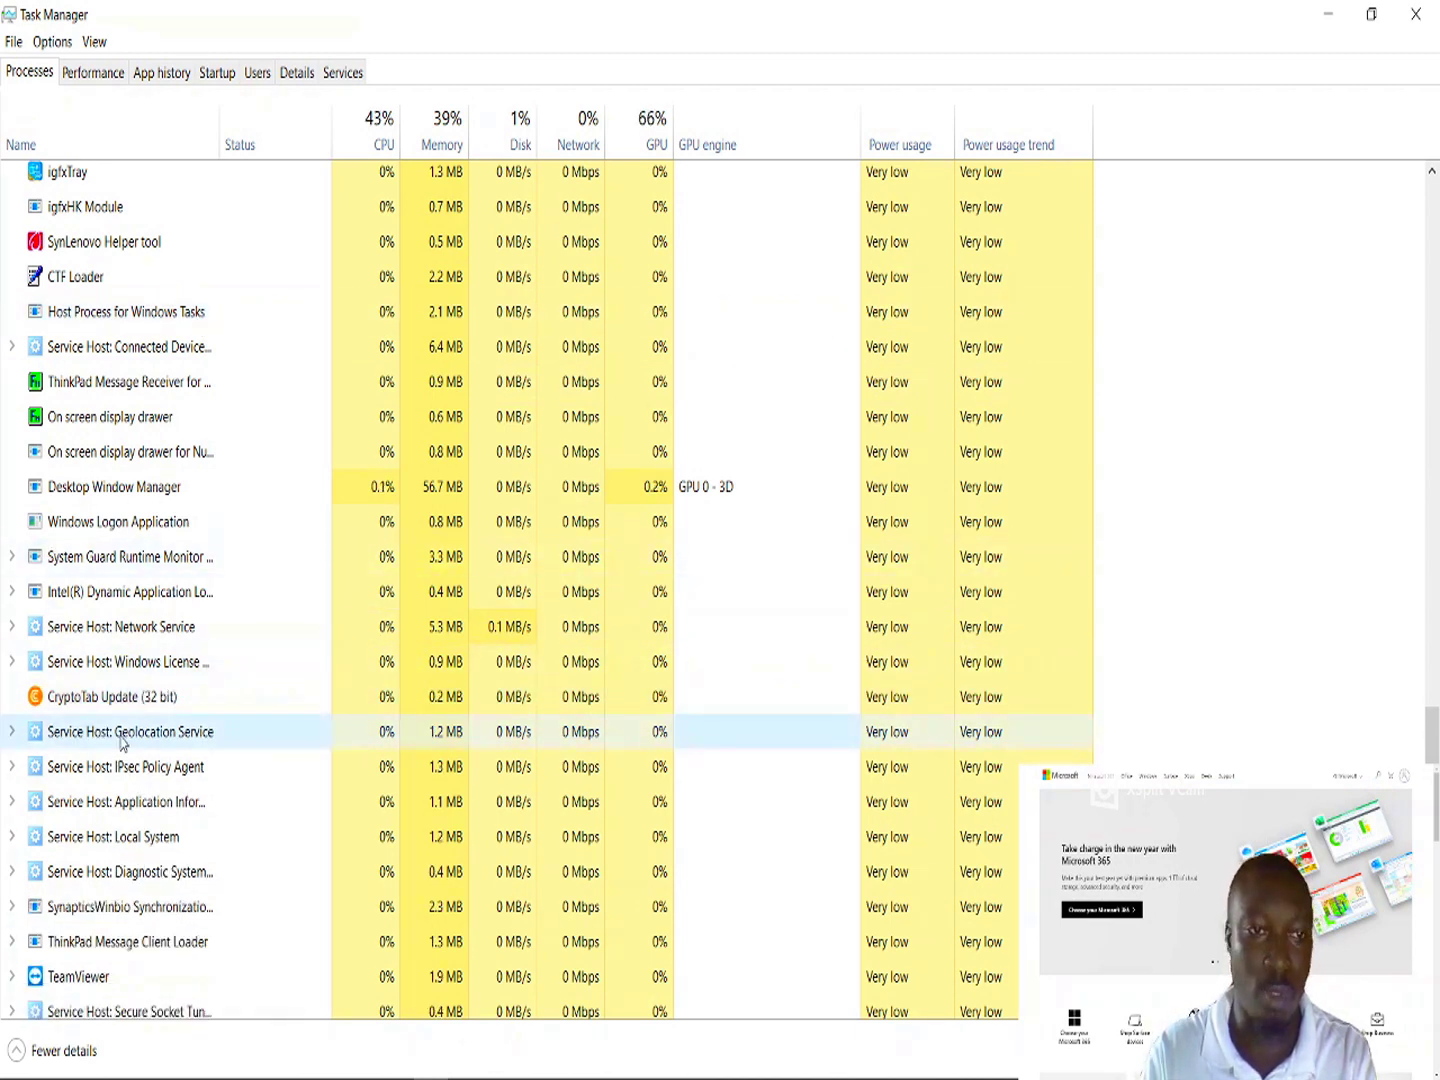
click(124, 700)
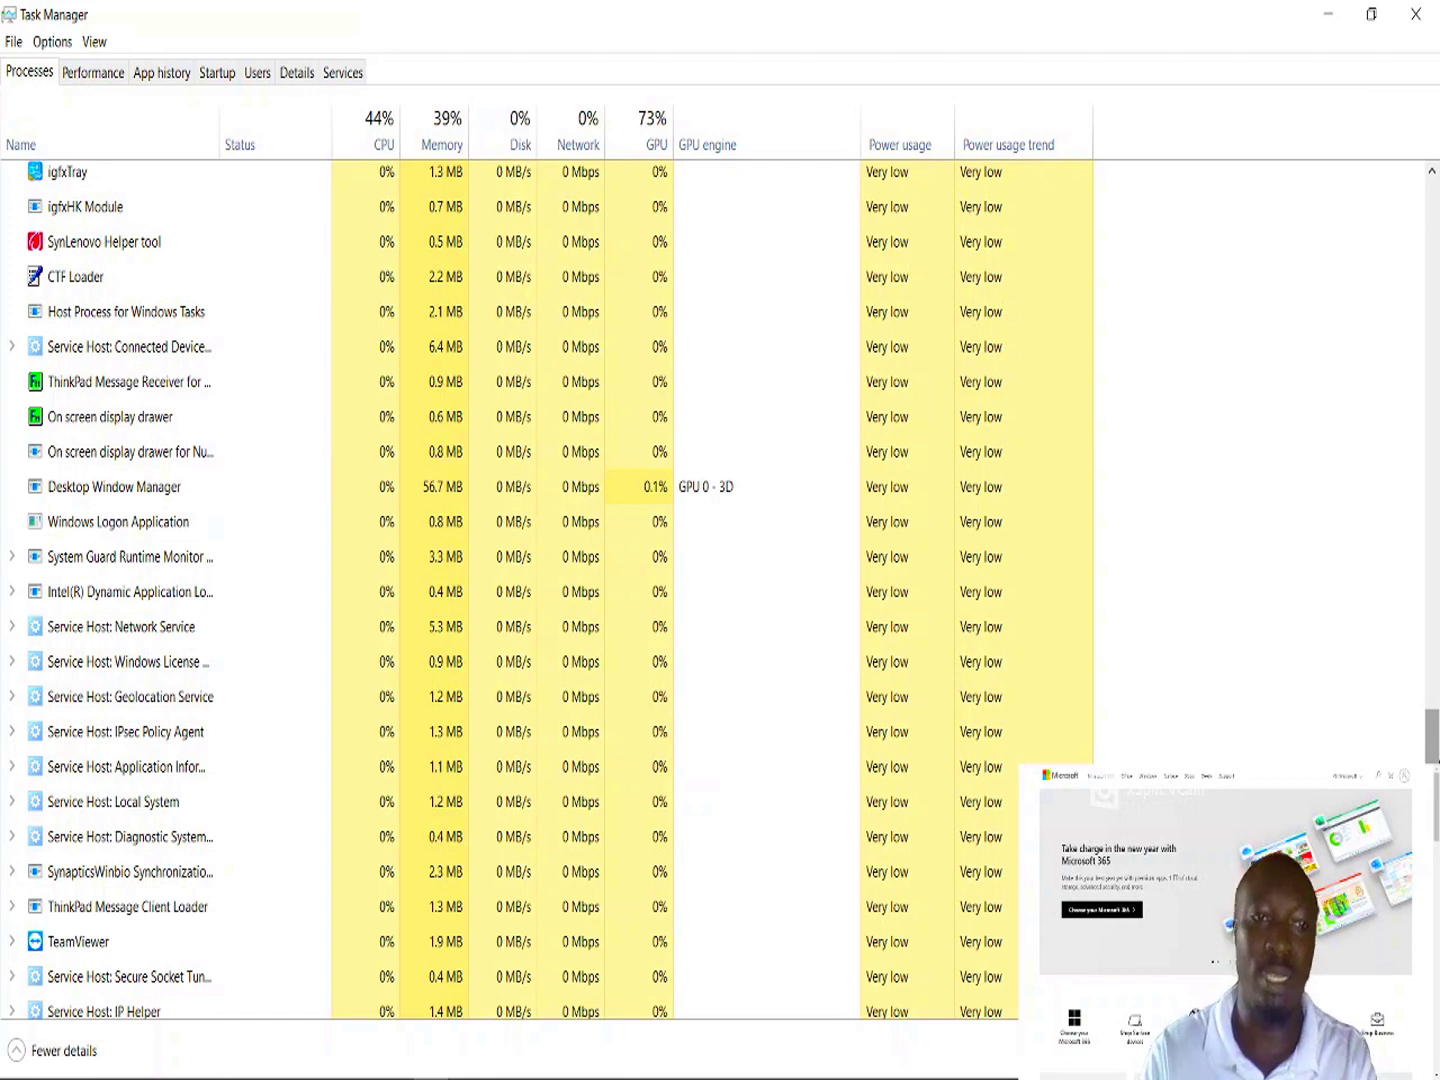
scroll(721, 608, down, 1)
scroll(720, 608, down, 2)
scroll(720, 607, down, 3)
scroll(720, 608, down, 5)
scroll(720, 607, down, 2)
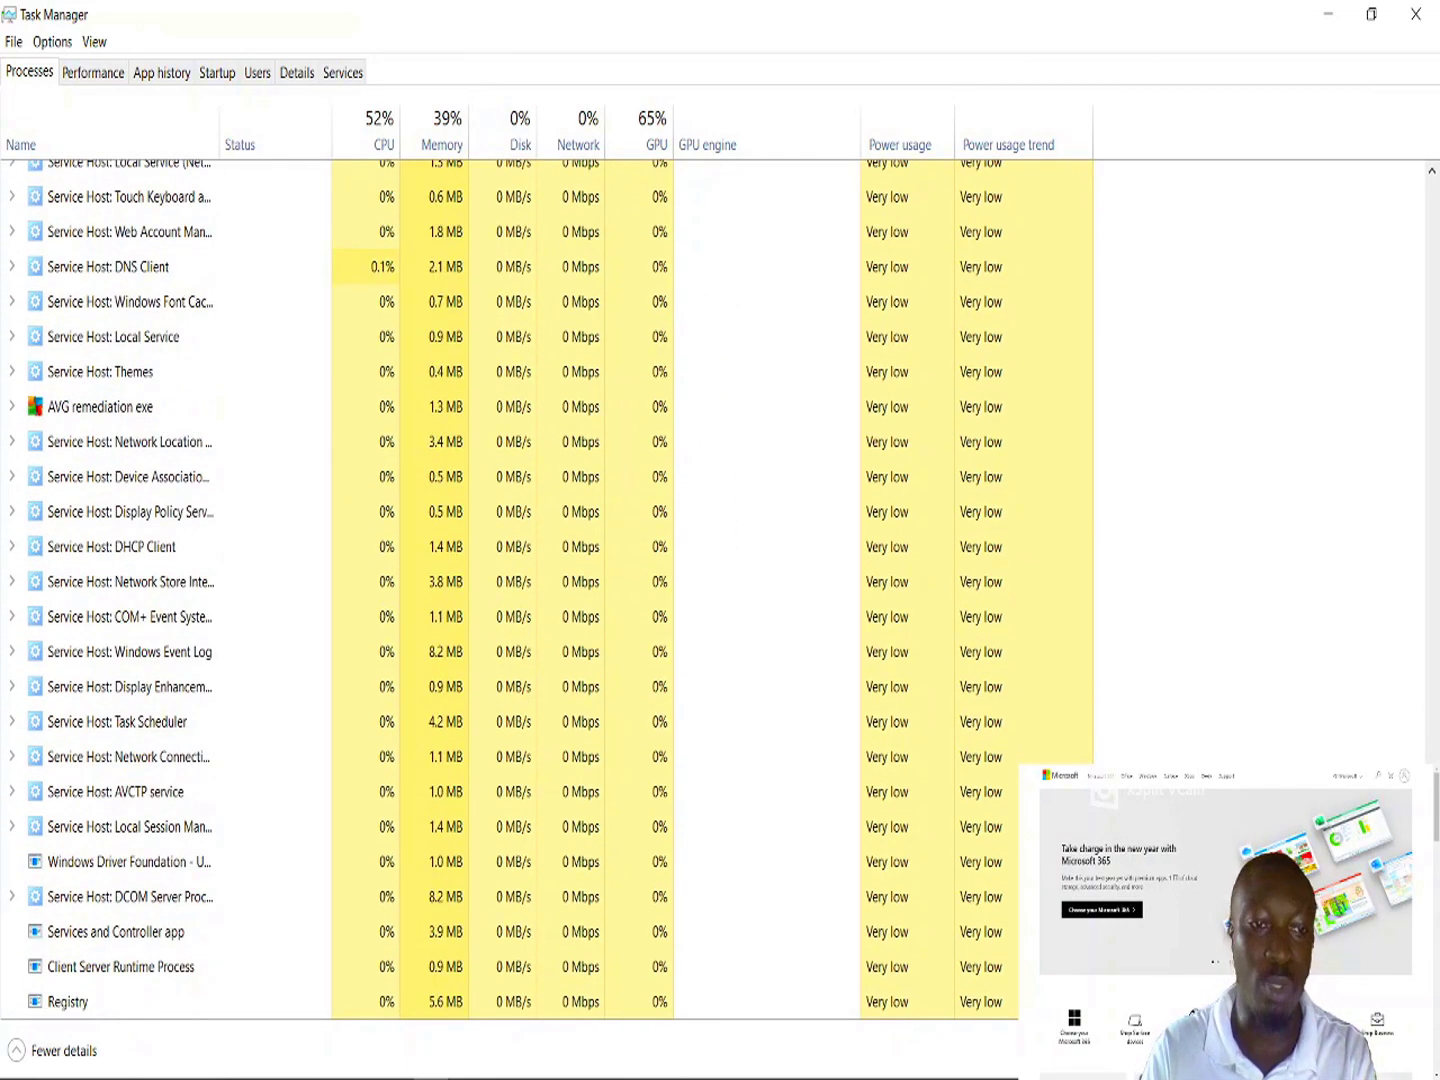
scroll(506, 590, up, 6)
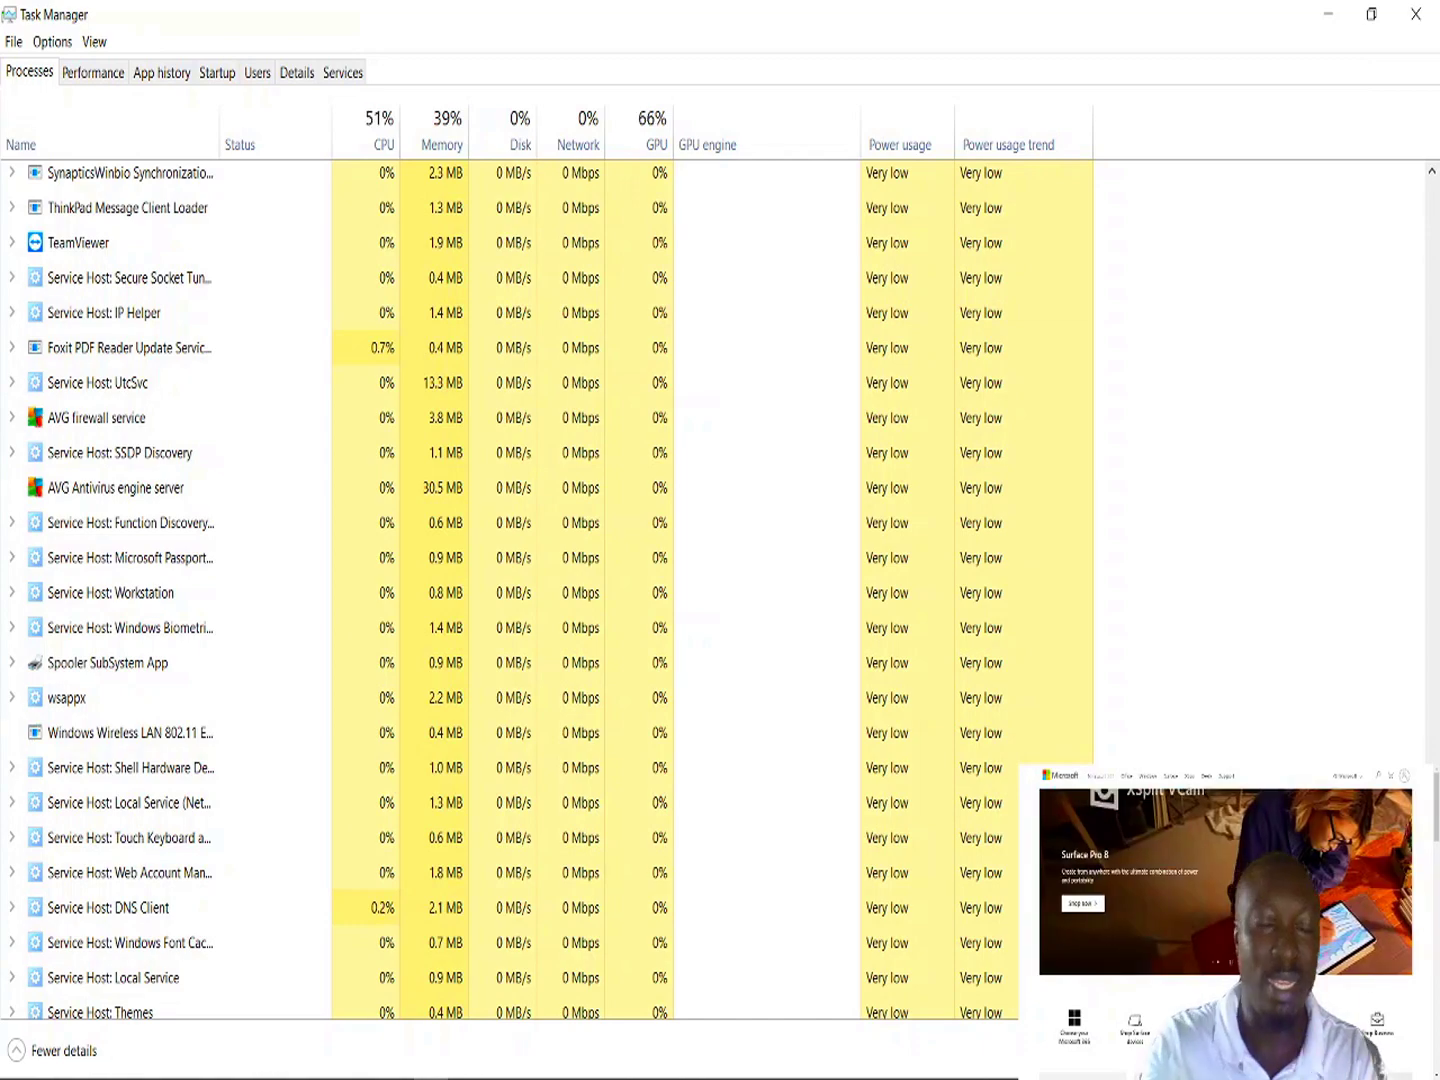
drag(1435, 822, 1435, 202)
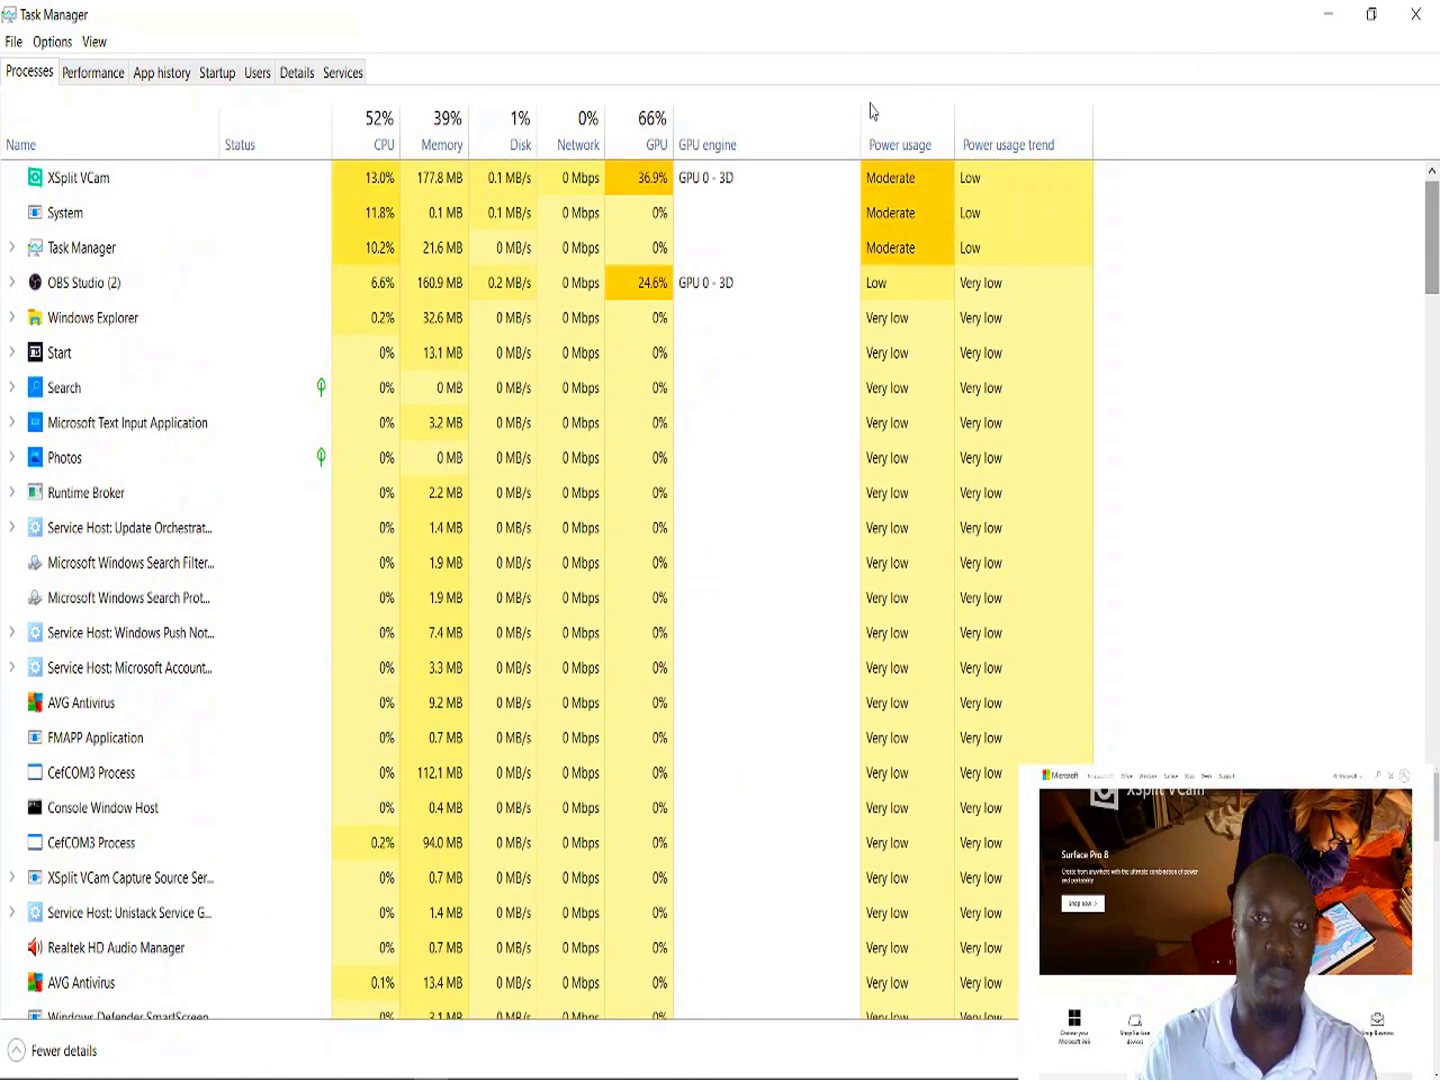
click(342, 72)
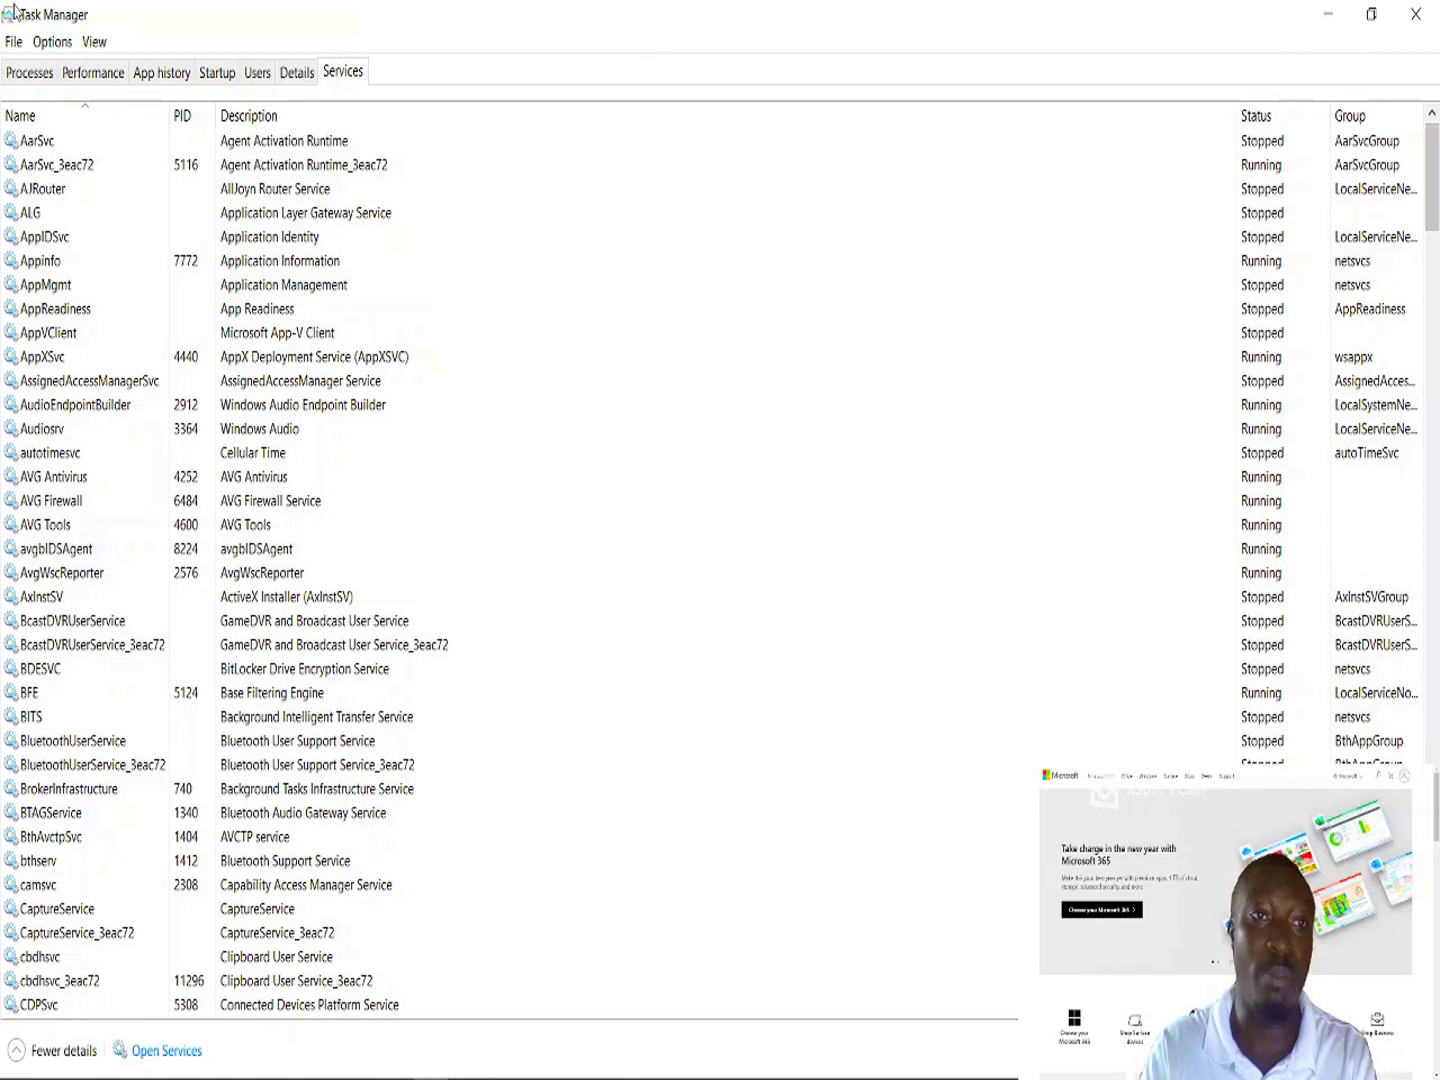
- On the Services tab, select ALG and BDESVC and view BDESVC's right-click actions without choosing one
click(29, 74)
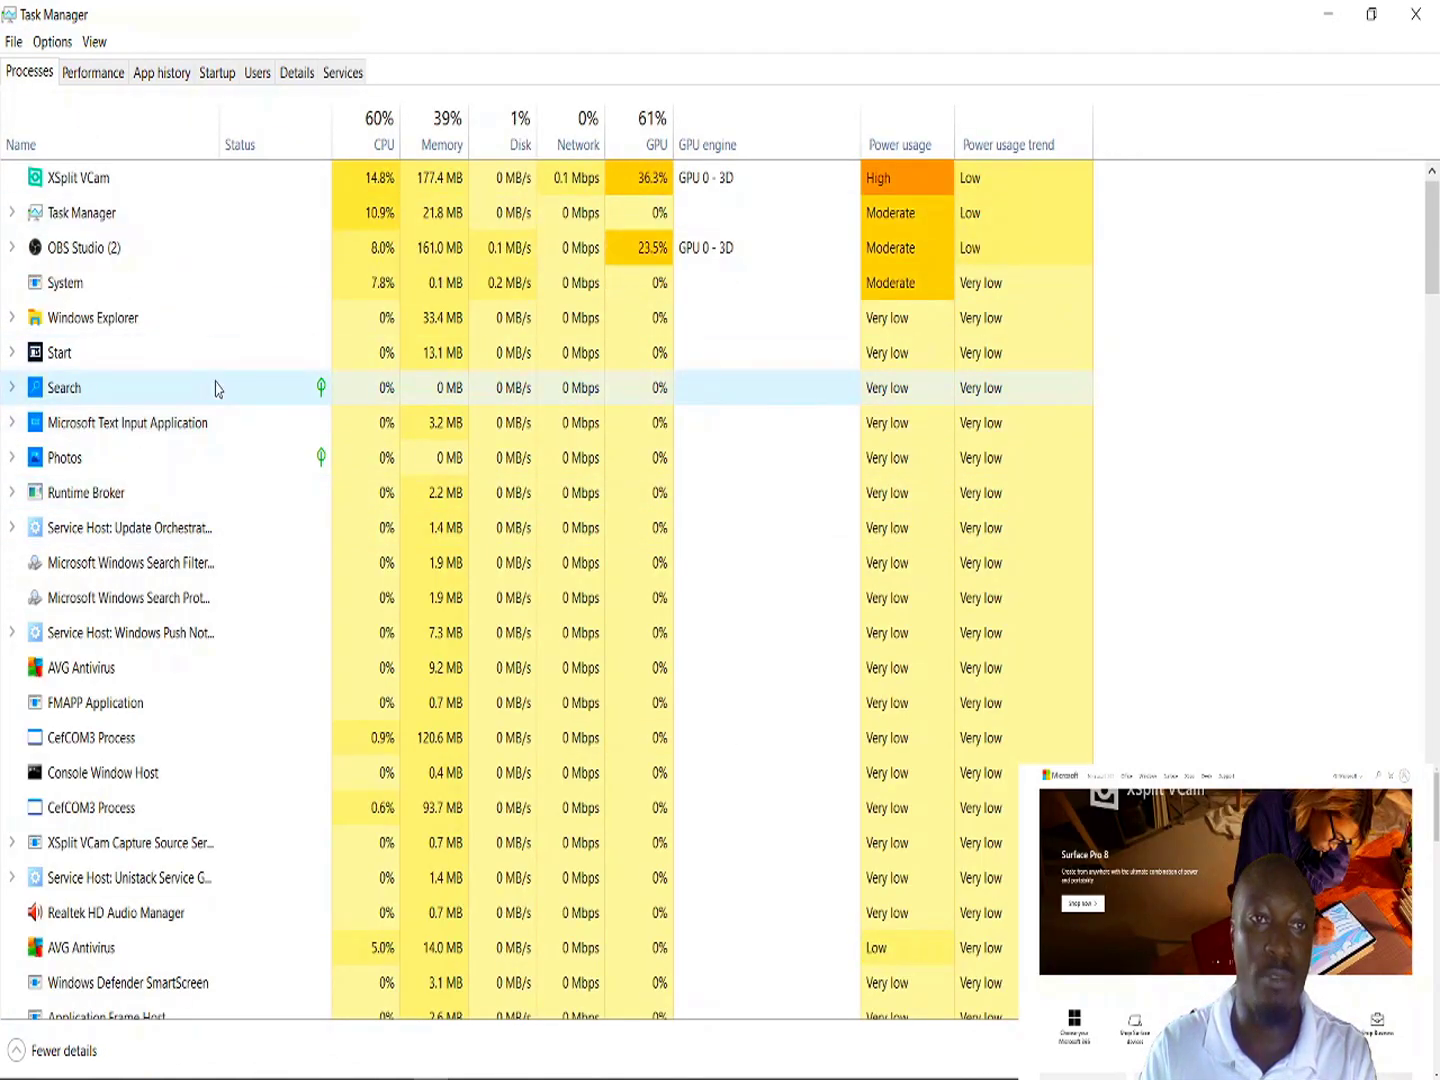
click(341, 72)
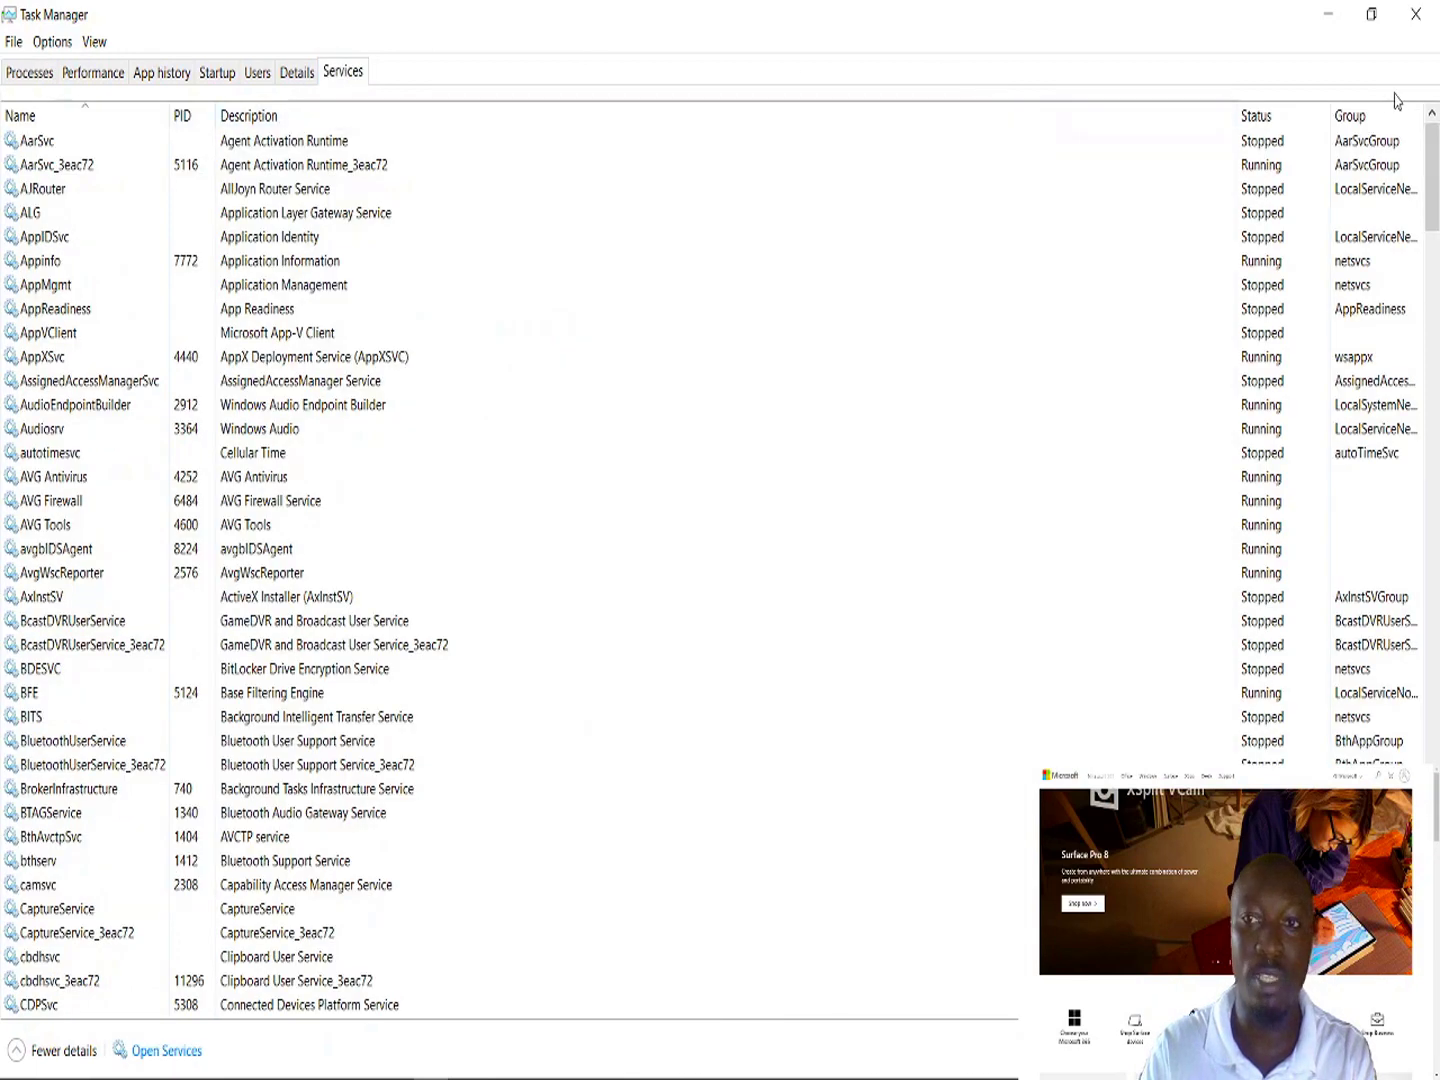
click(324, 217)
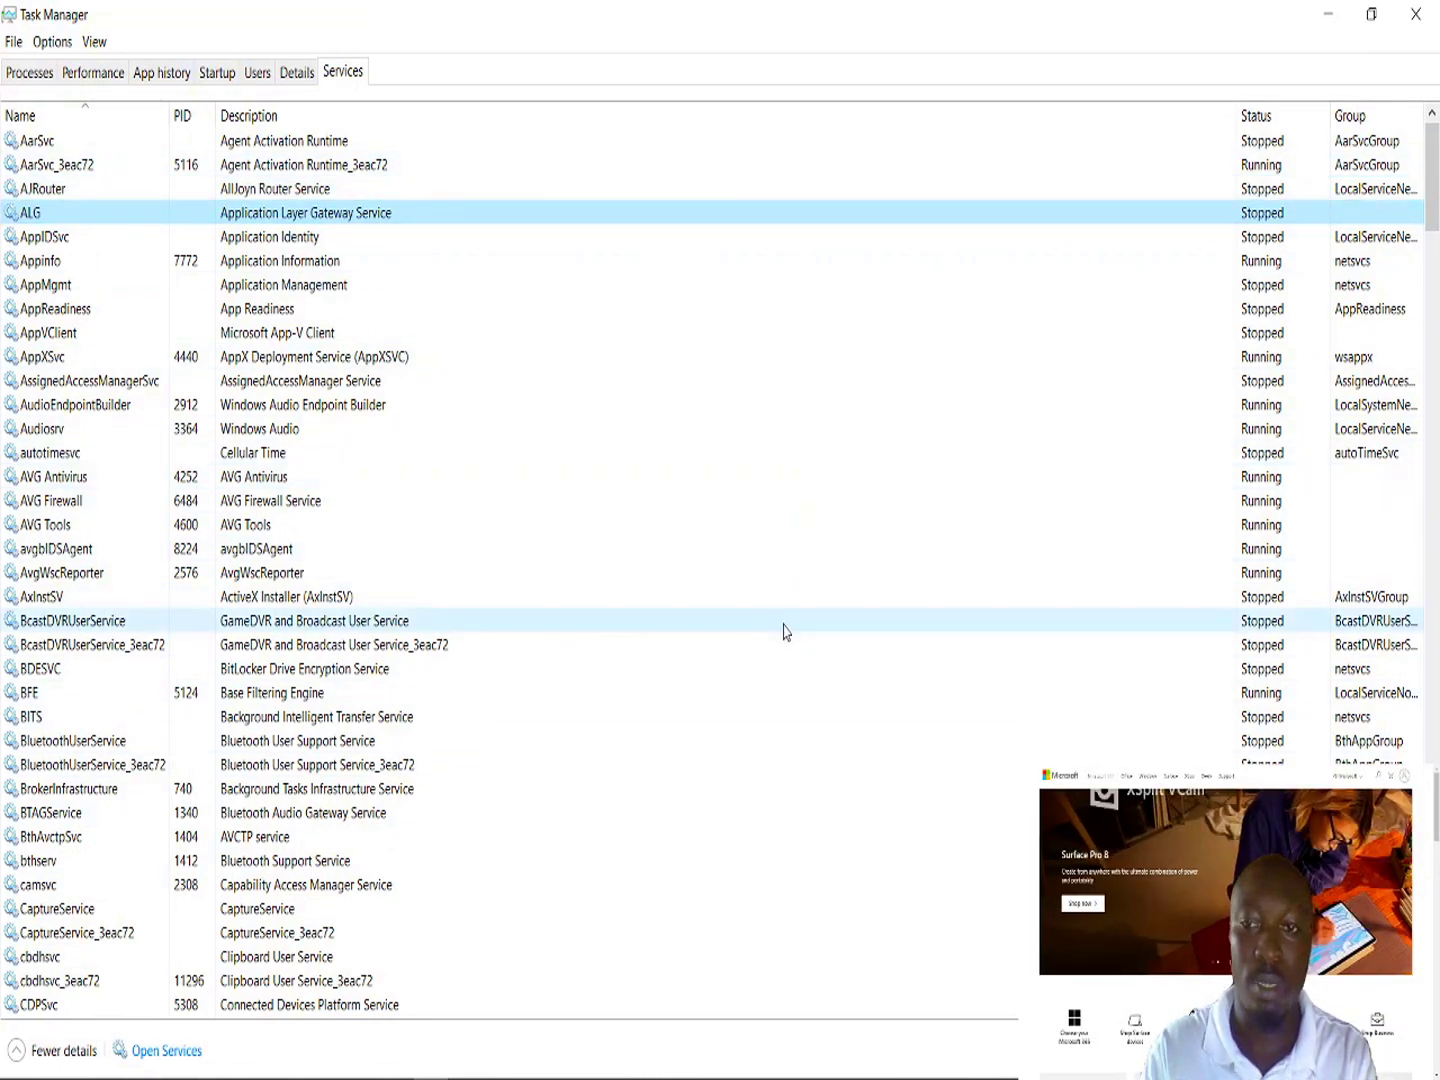
click(304, 673)
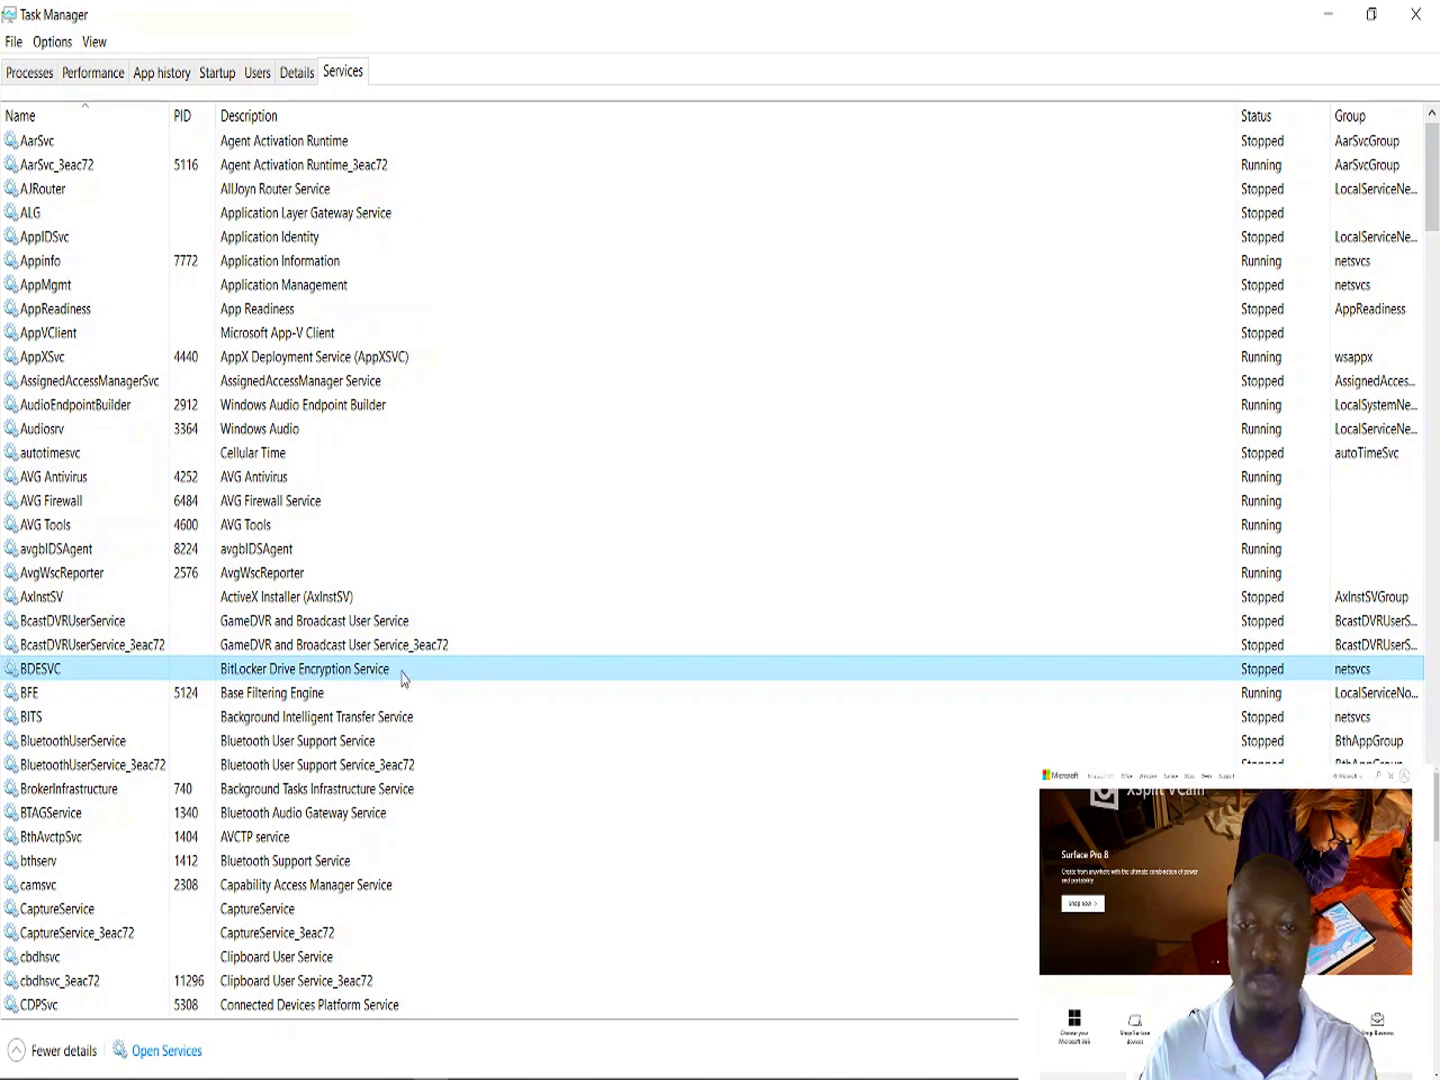
right_click(346, 679)
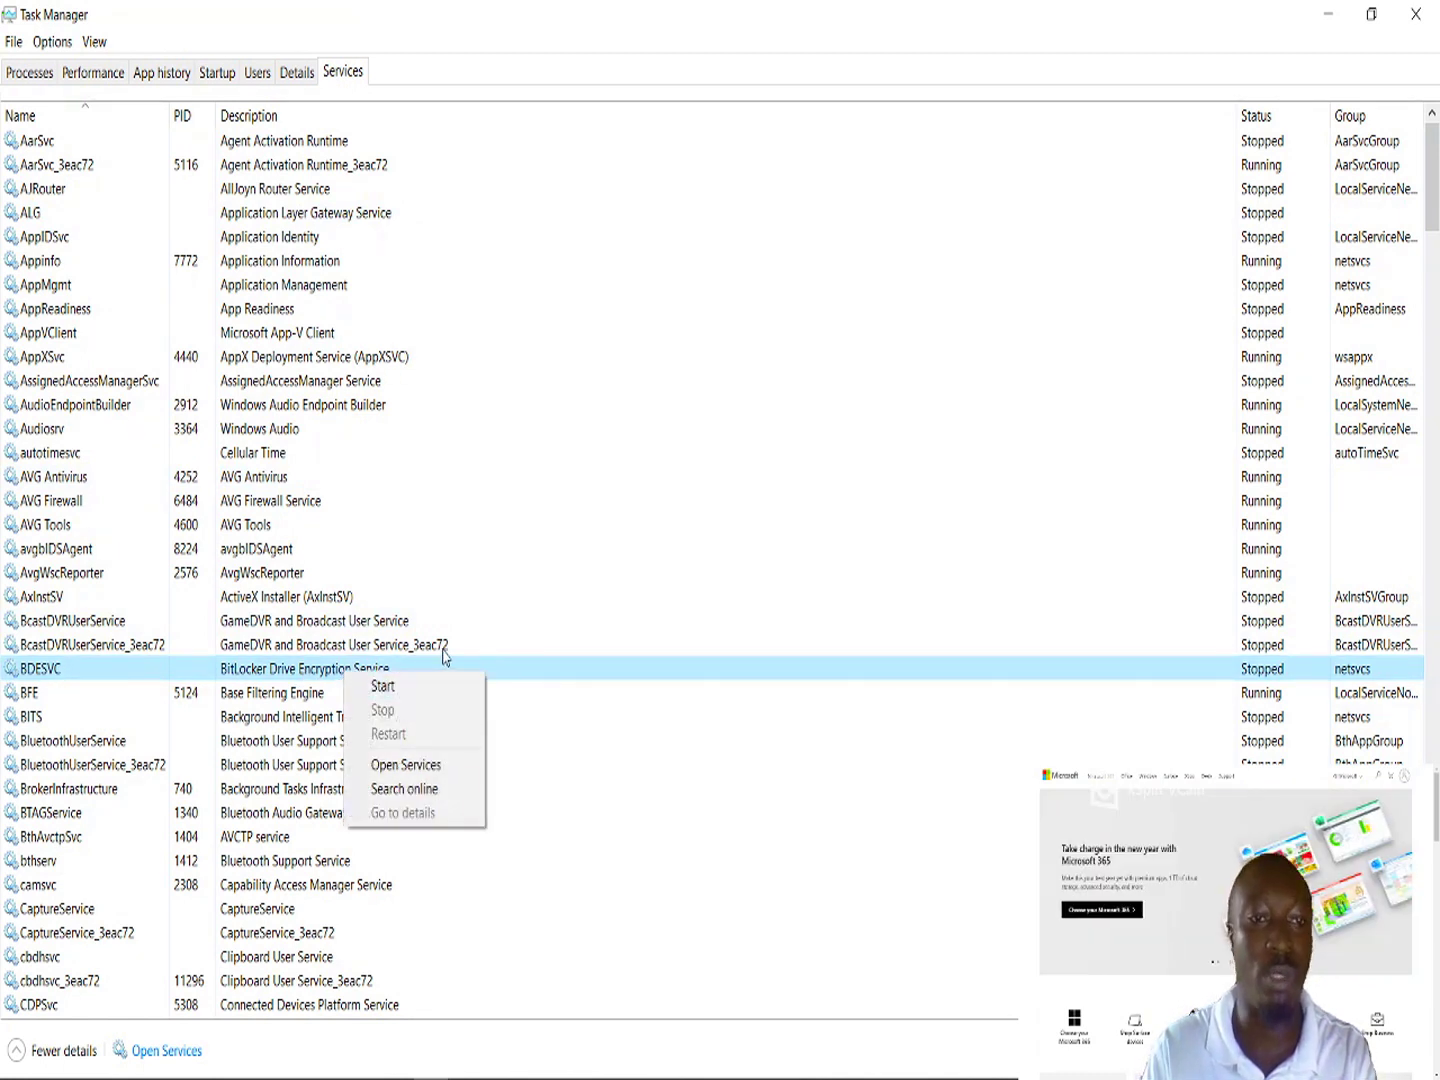
click(445, 651)
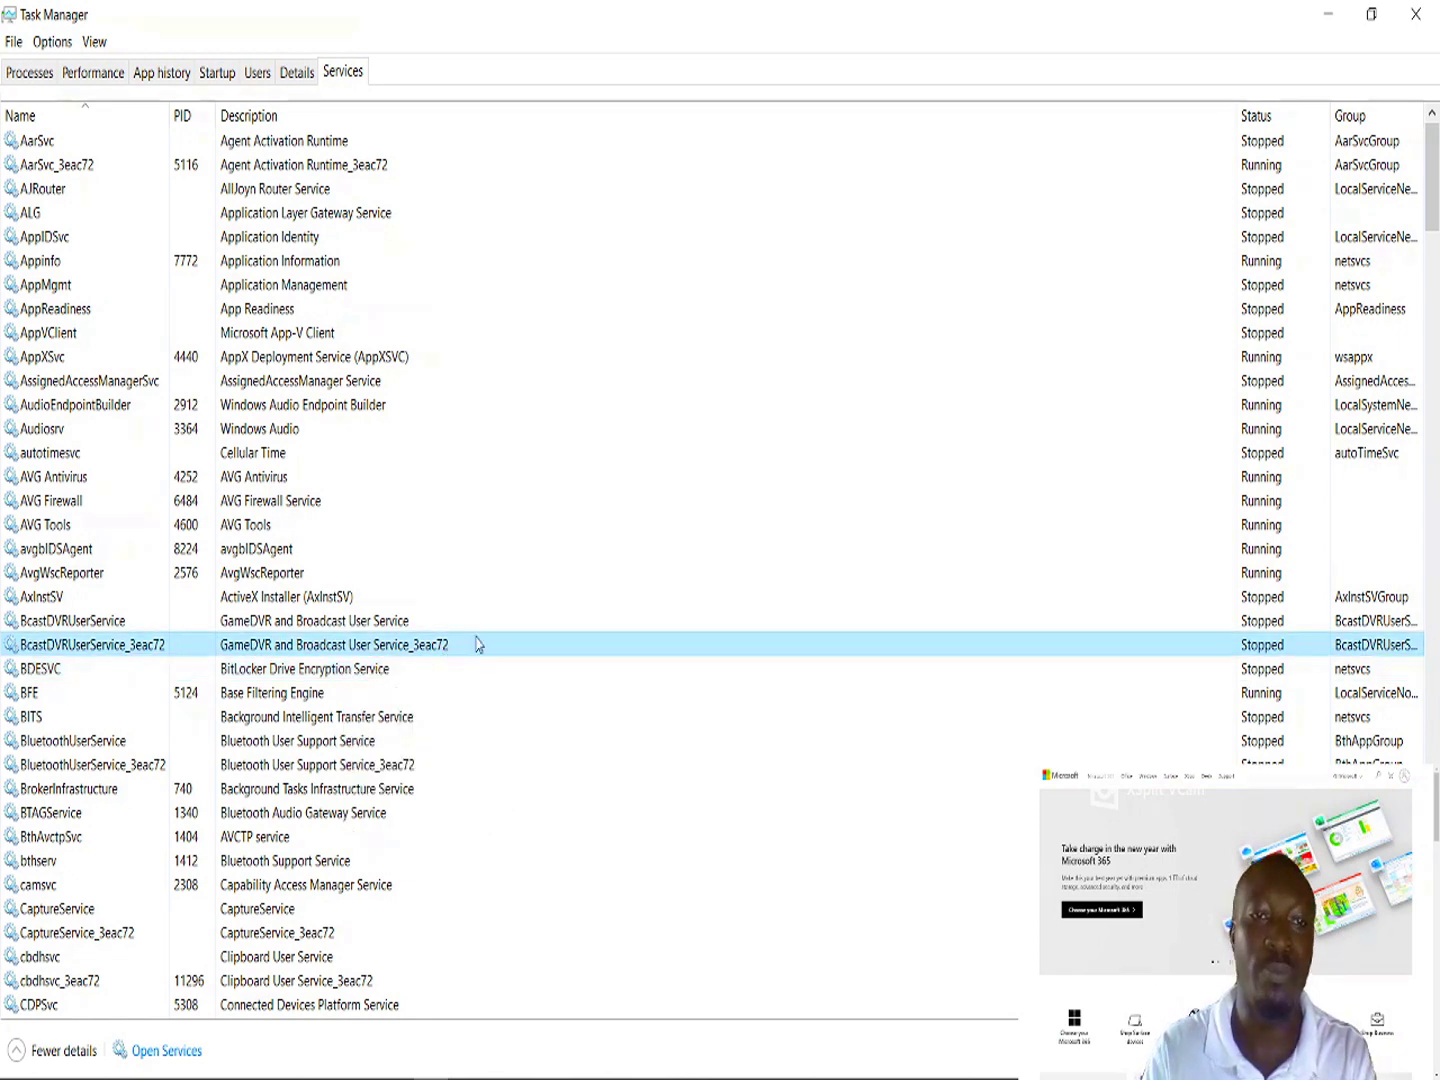
scroll(1431, 295, down, 8)
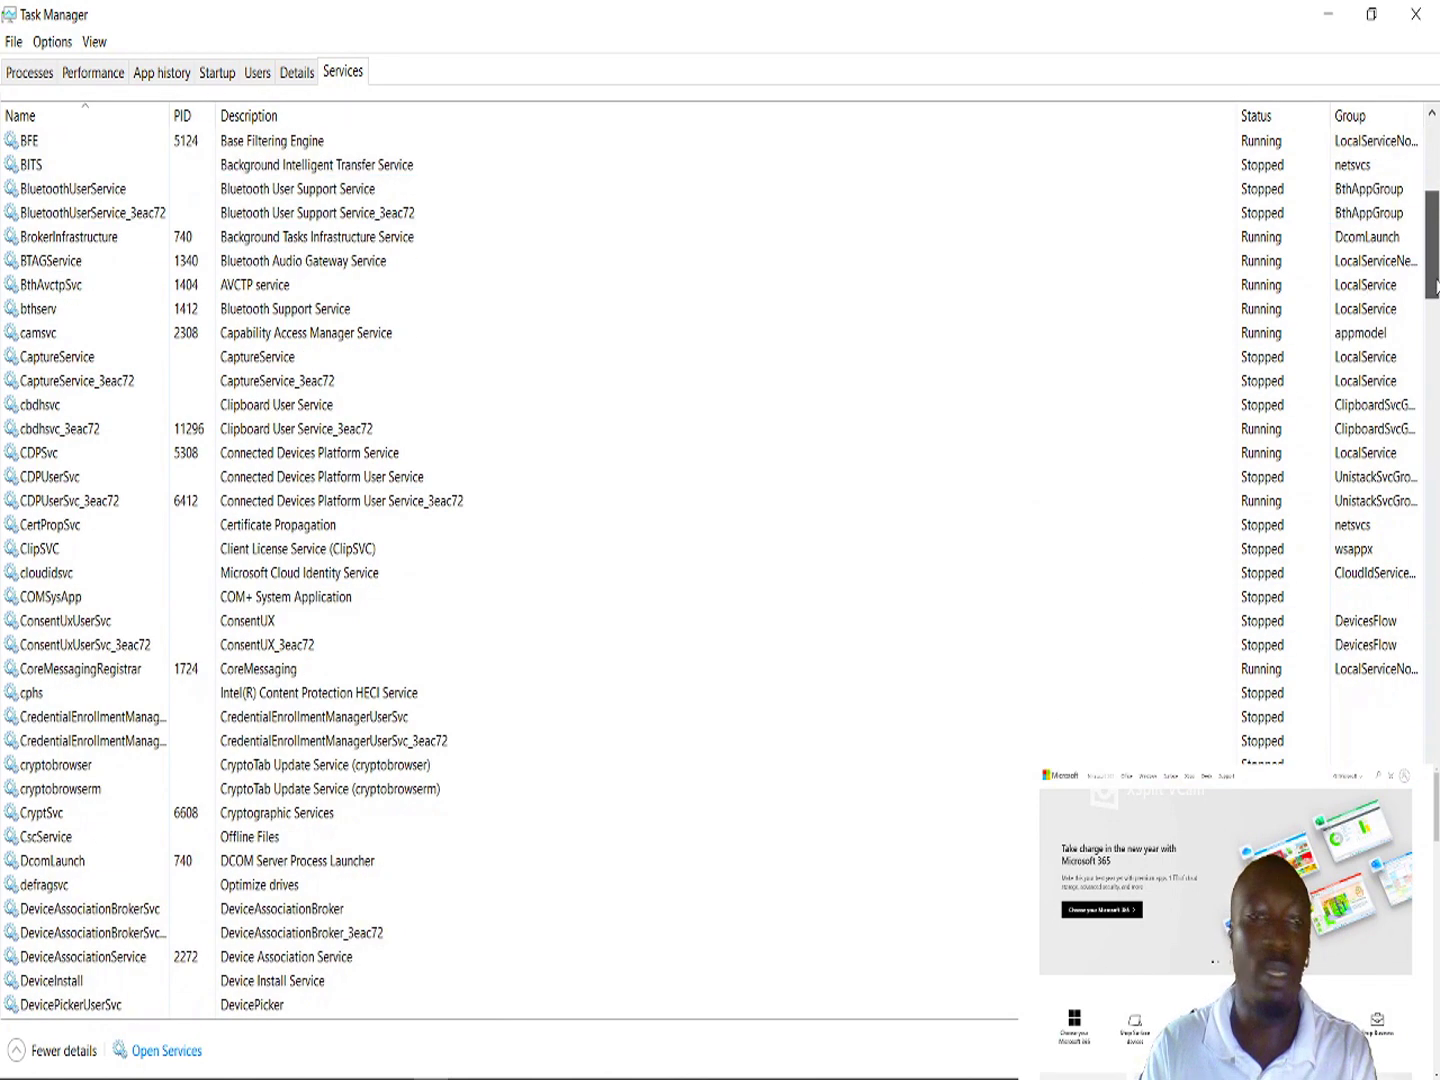
scroll(1433, 300, down, 4)
drag(1436, 304, 1436, 414)
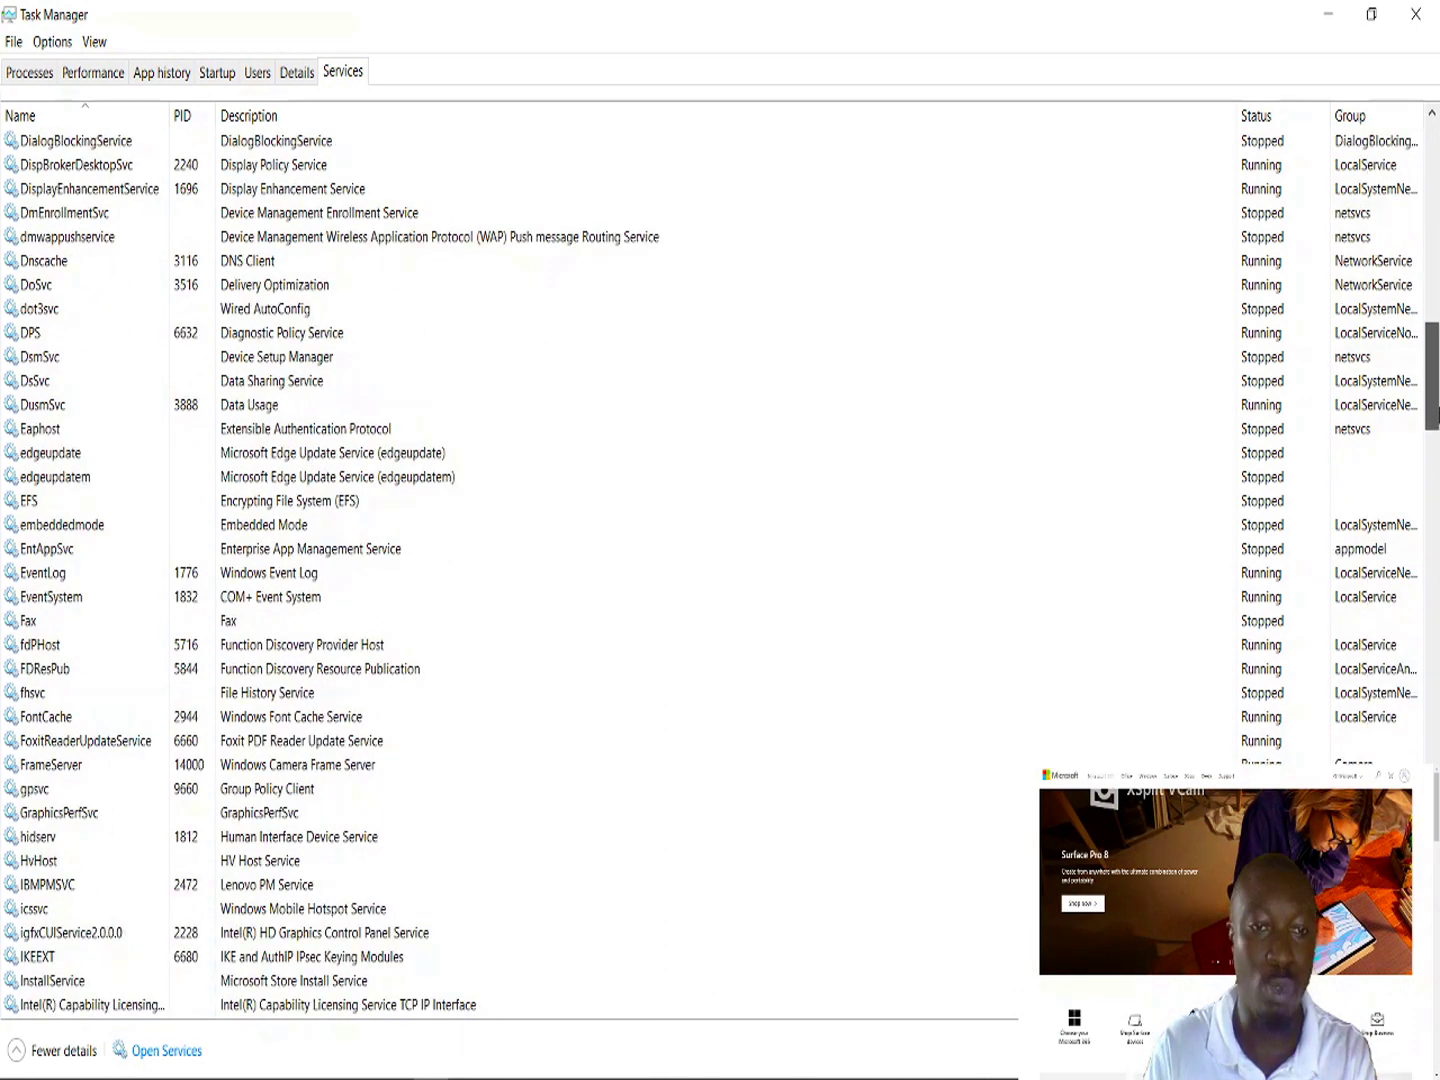
drag(1436, 414, 1437, 990)
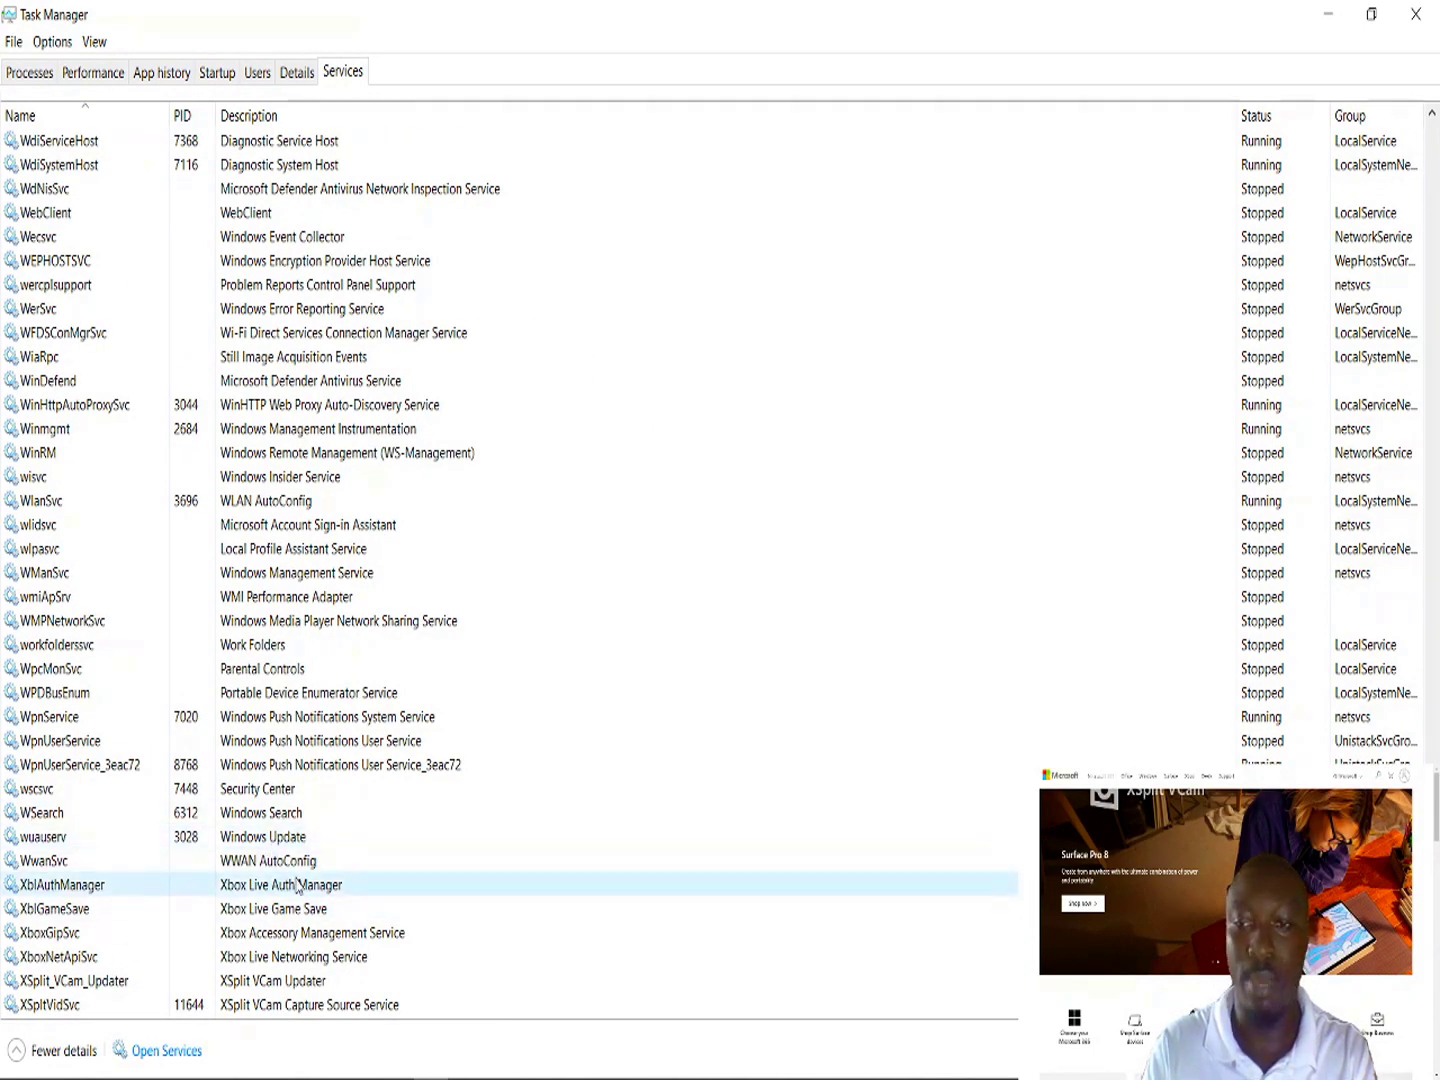
- View the WWAN AutoConfig service's right-click actions, dismiss them, and return to the Processes tab
click(286, 862)
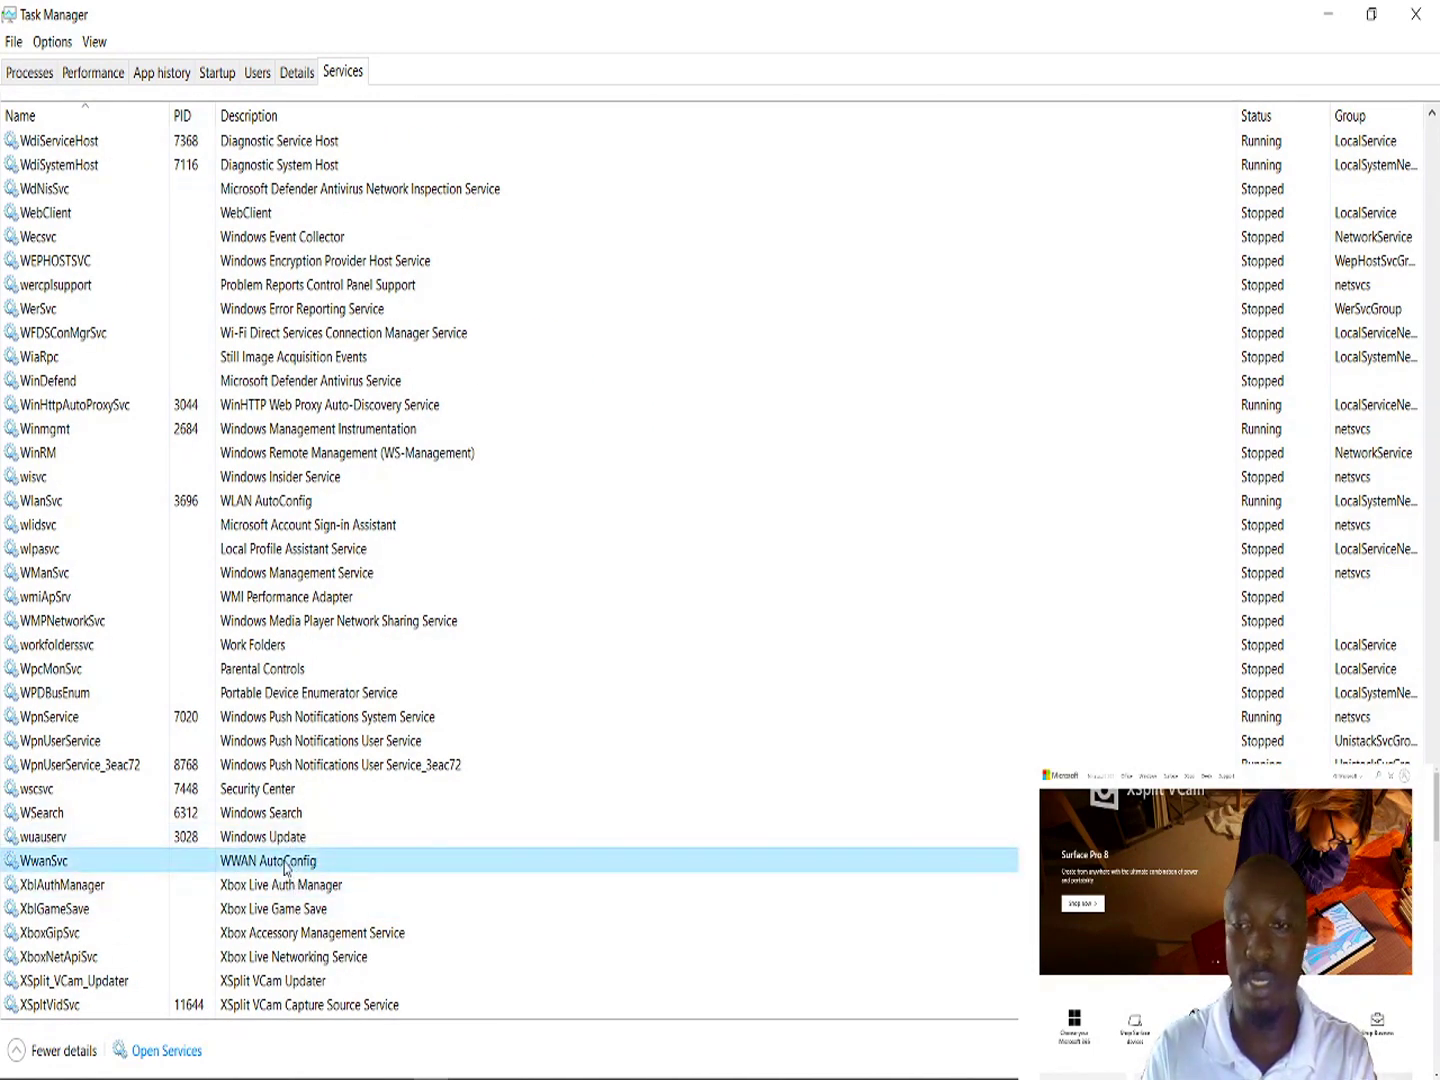
right_click(286, 866)
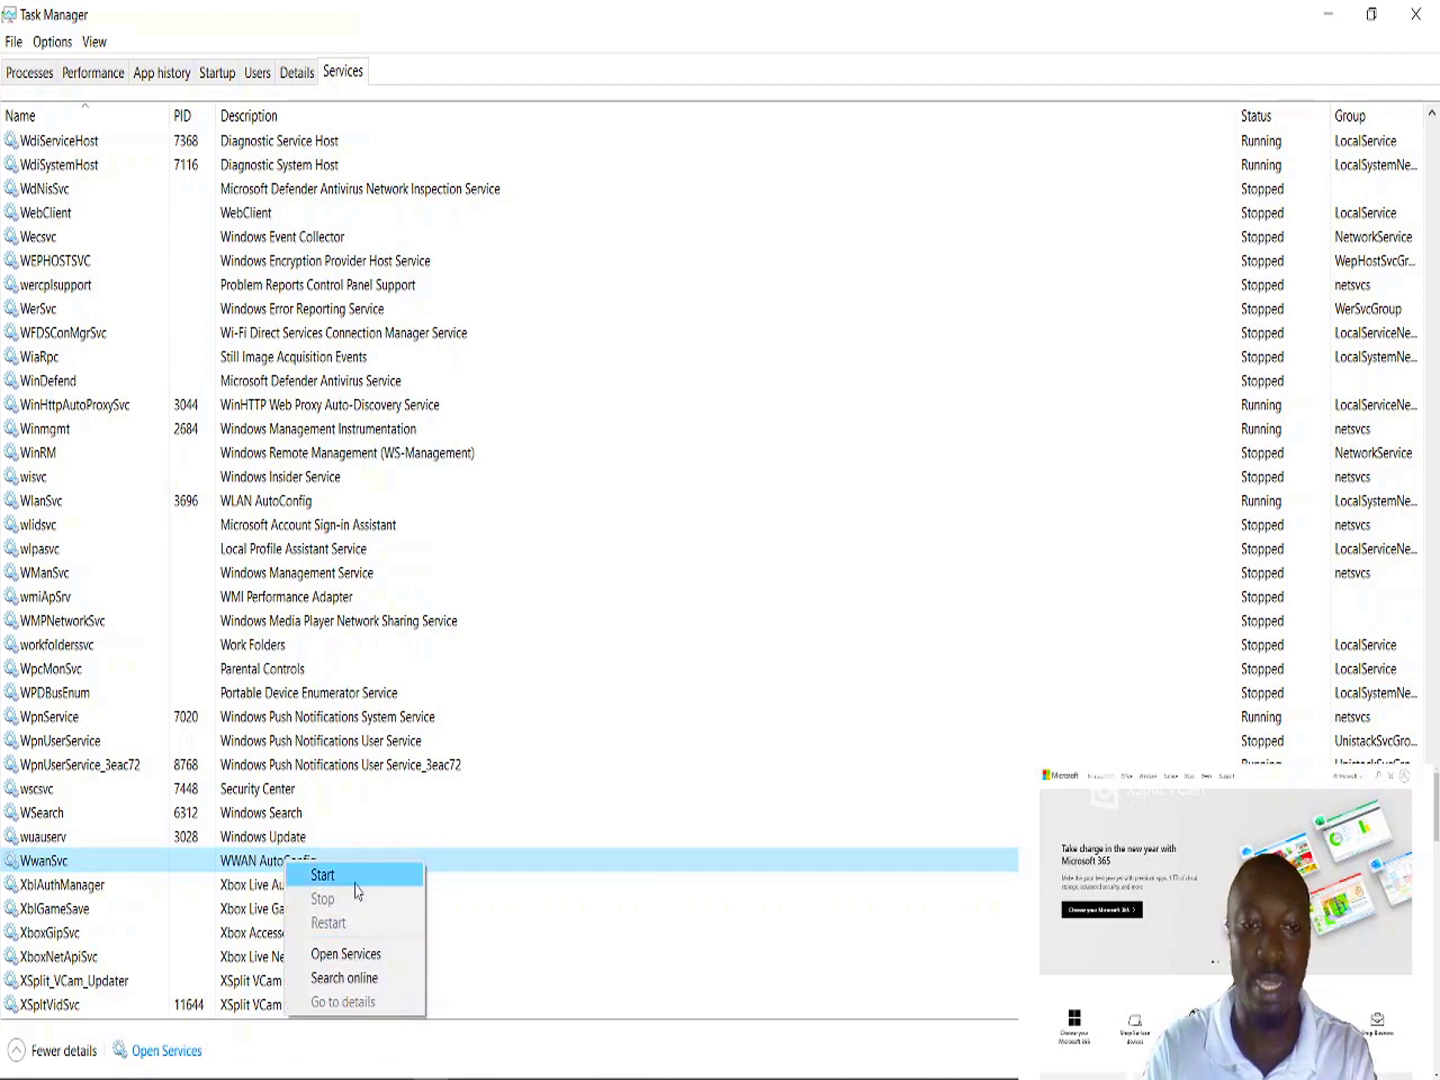
click(554, 867)
scroll(1437, 664, up, 20)
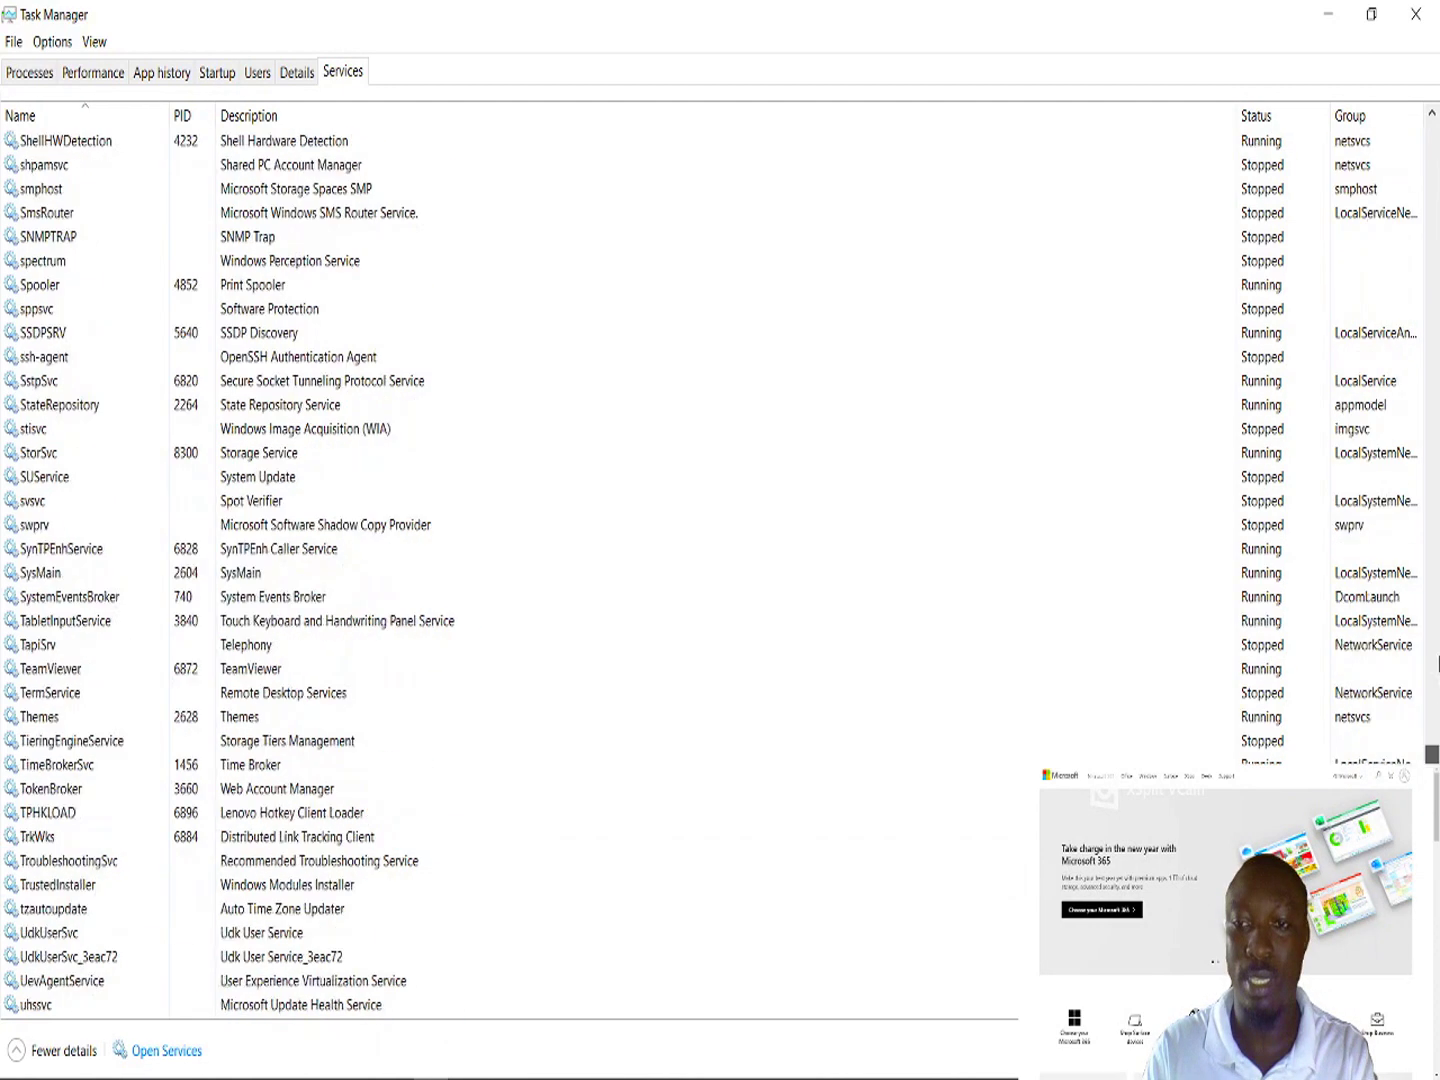
scroll(1438, 664, up, 15)
scroll(1438, 450, up, 15)
scroll(1437, 141, up, 3)
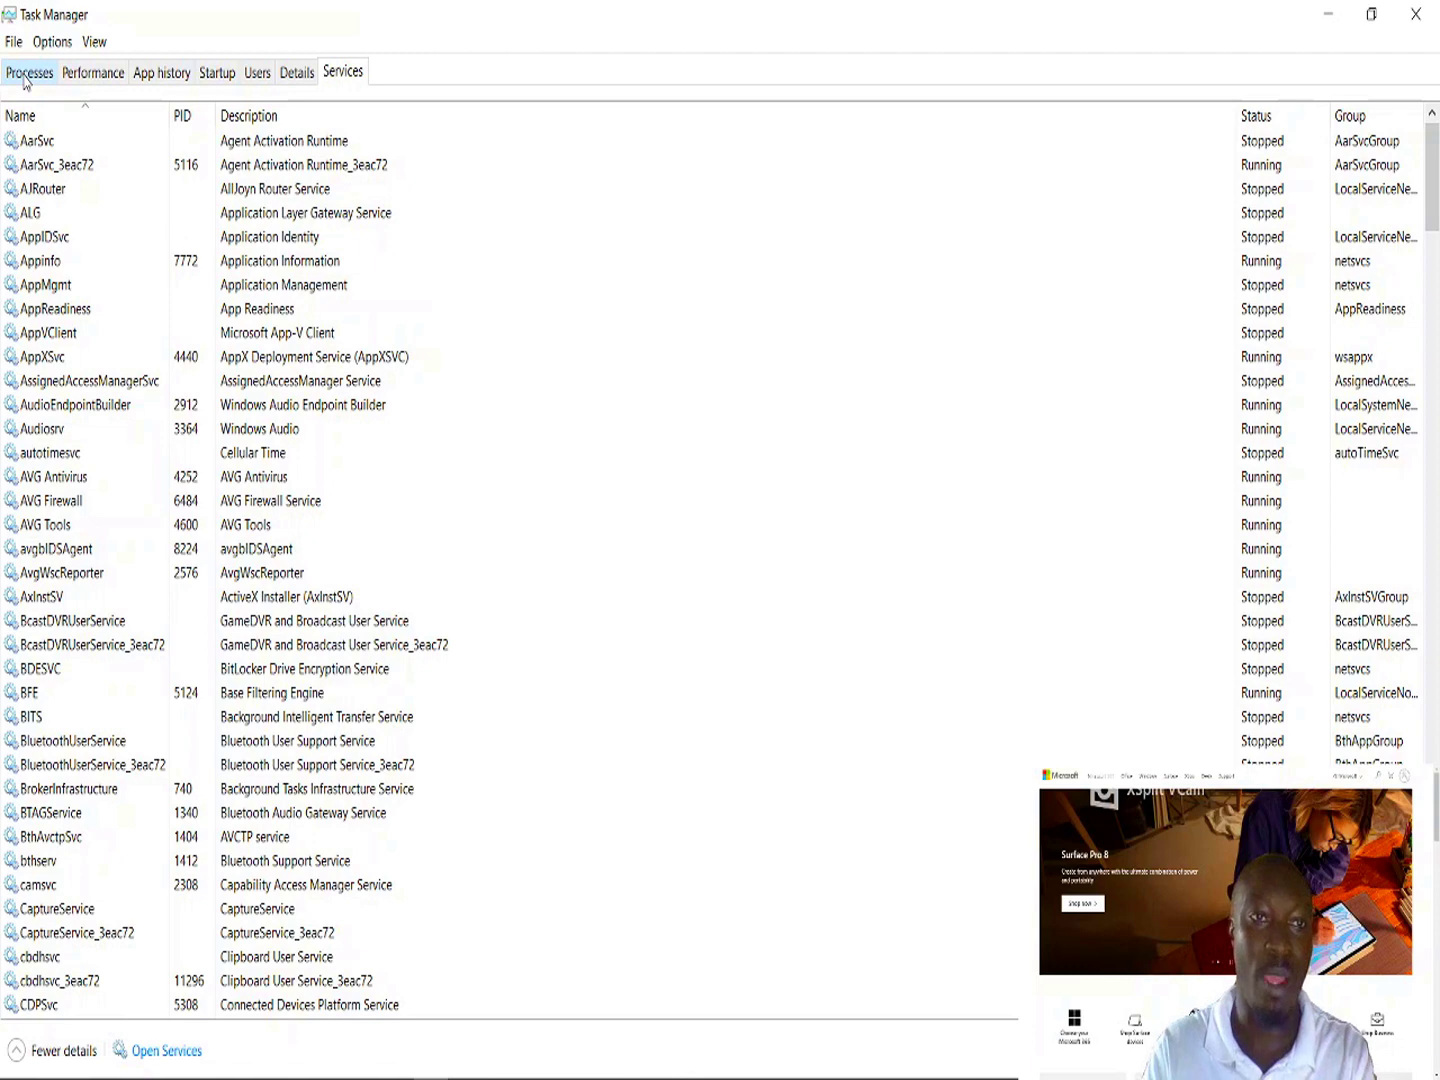
click(27, 75)
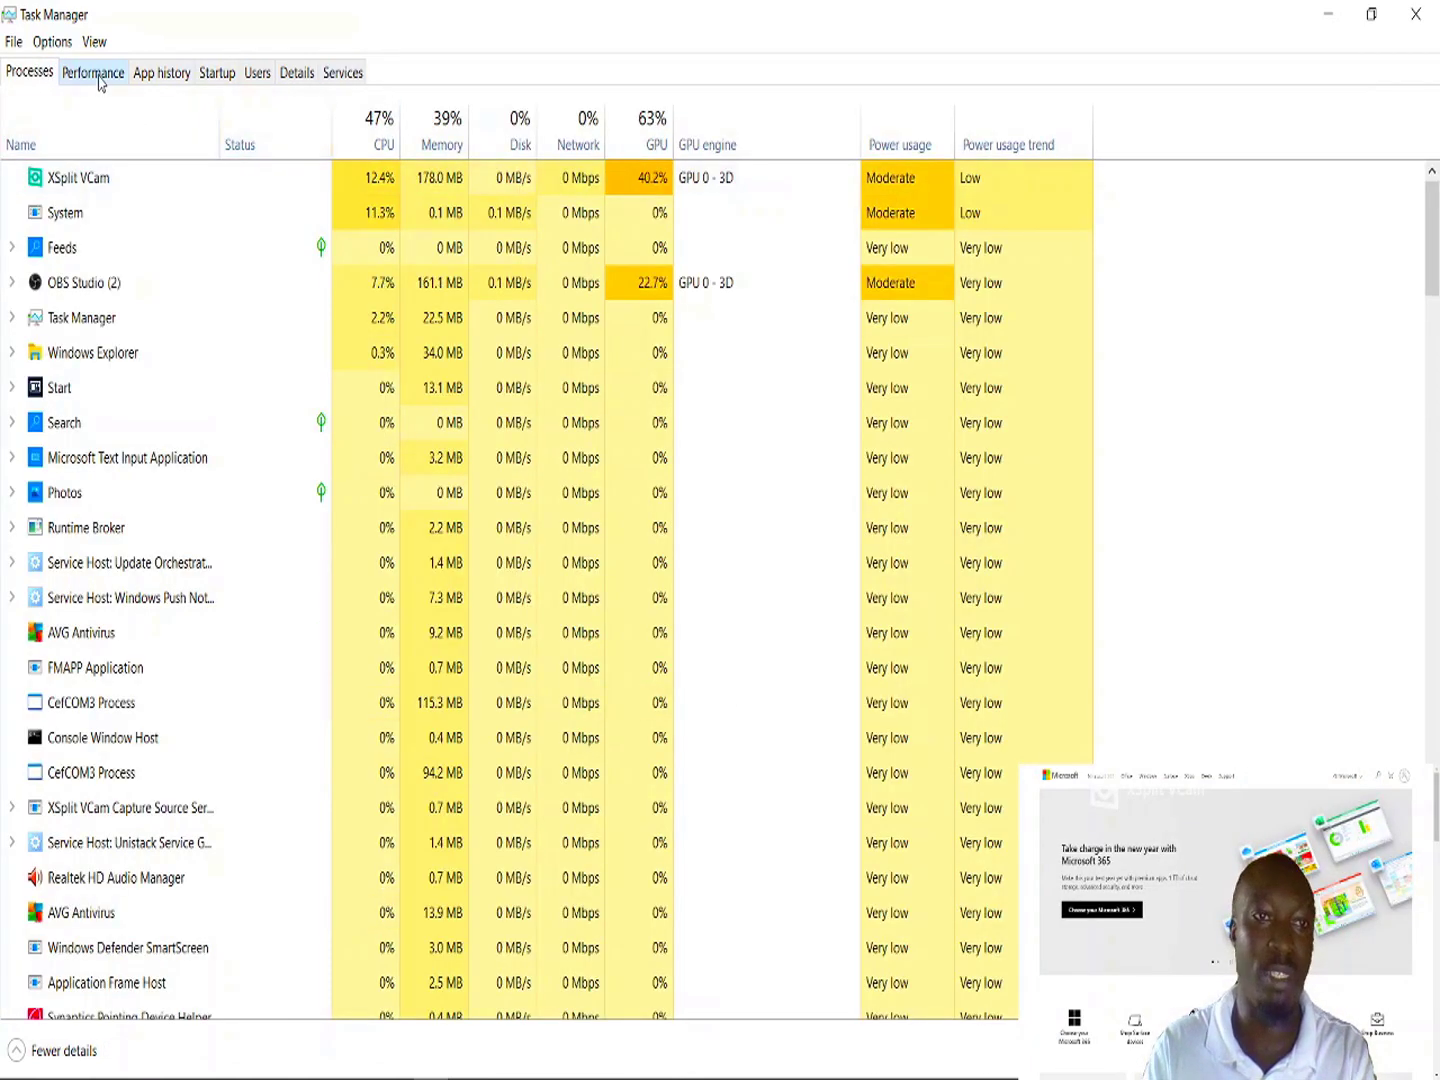
- View the CPU, Memory, Disk 0, Ethernet and GPU 0 performance graphs in turn
click(98, 74)
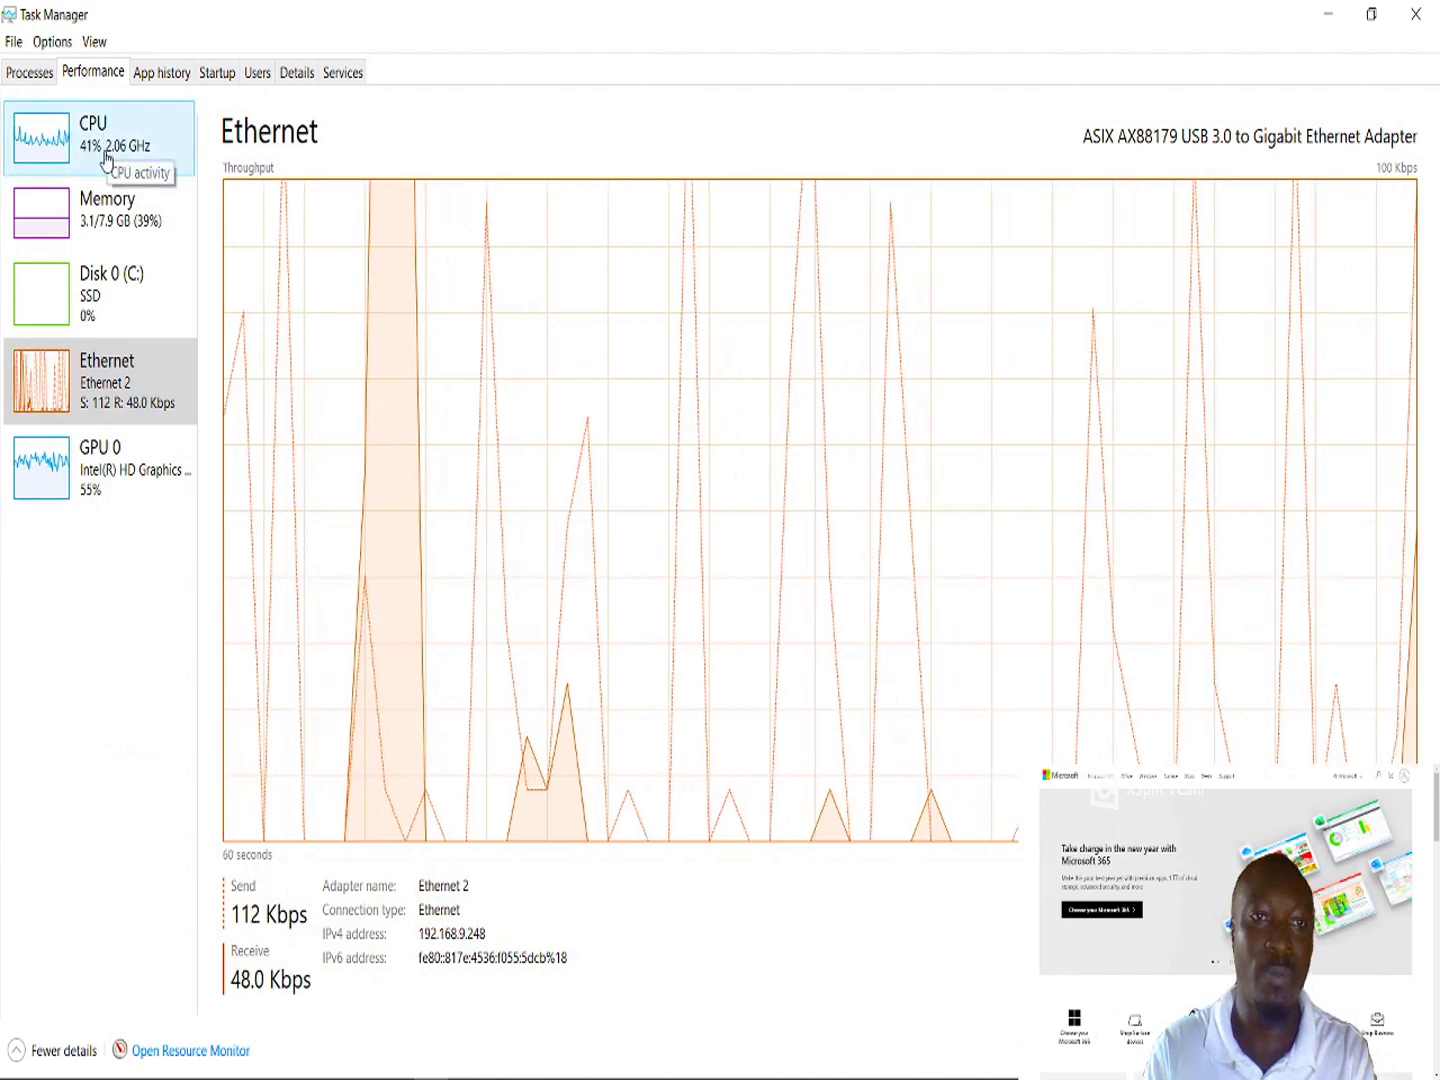
click(110, 156)
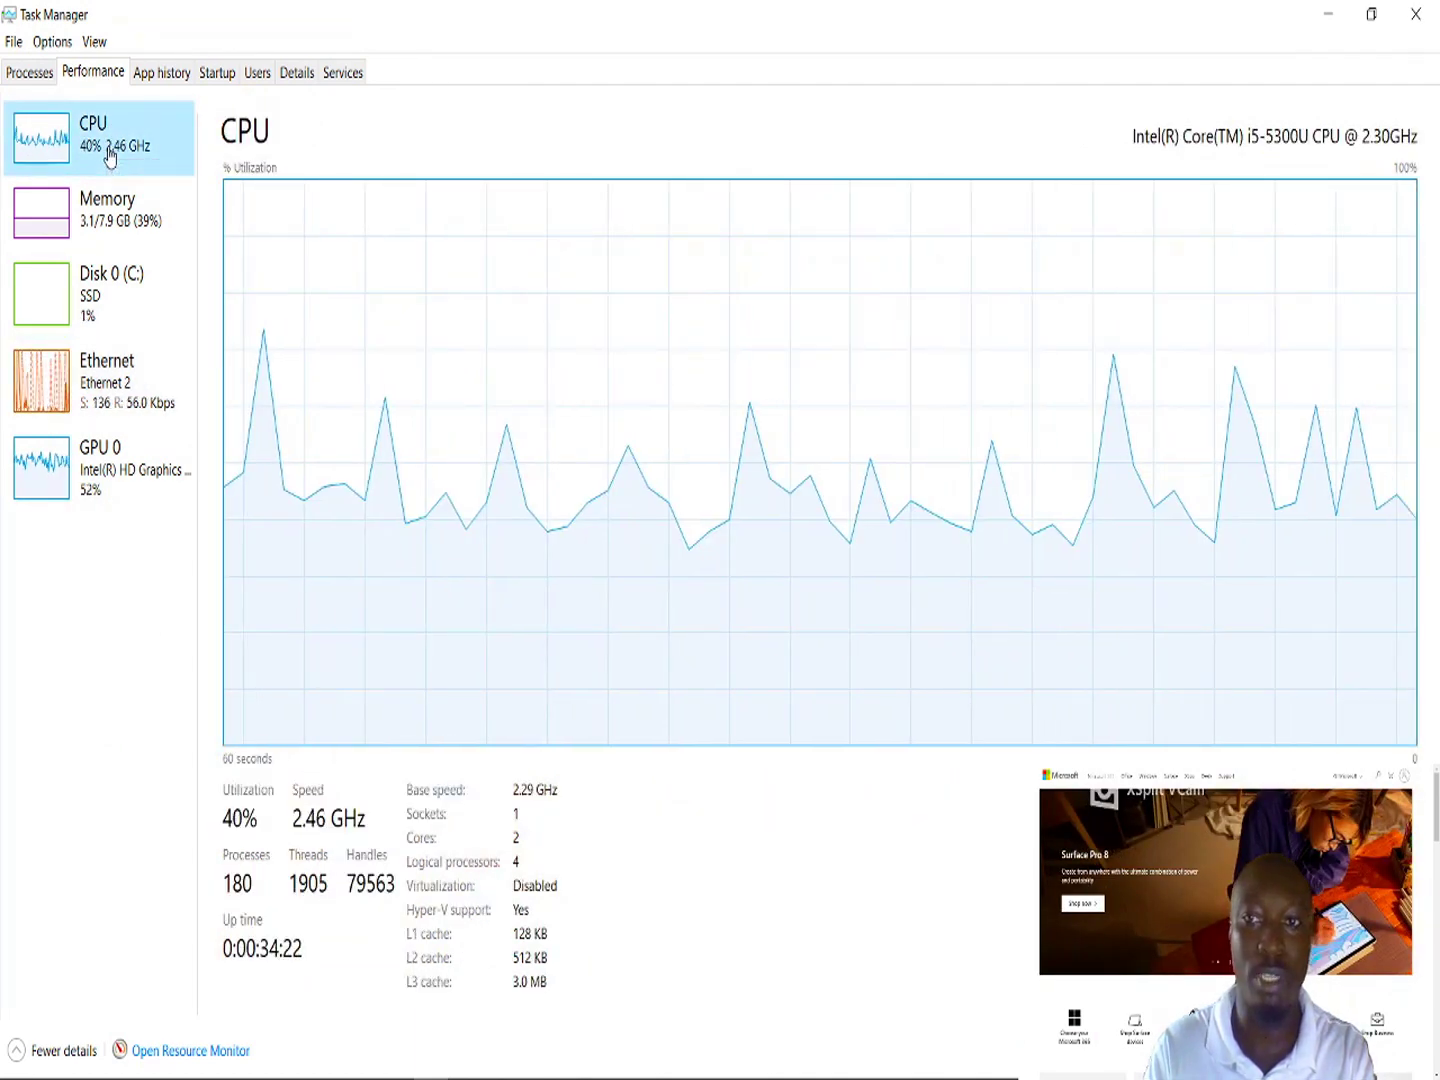
click(109, 209)
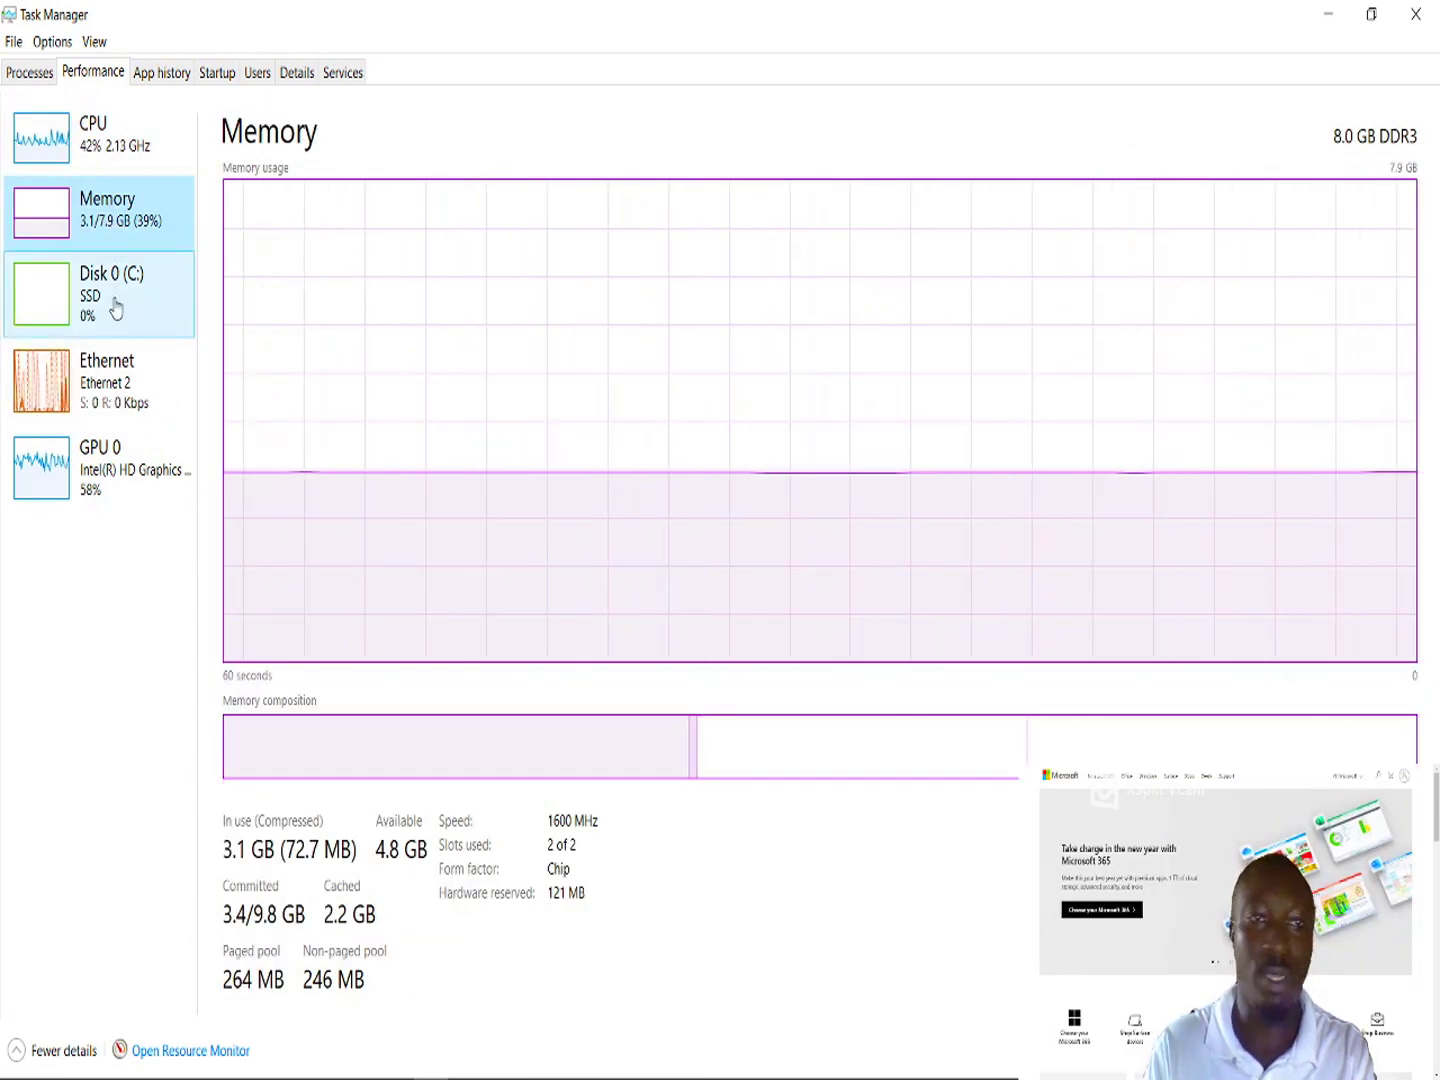
click(113, 310)
click(113, 386)
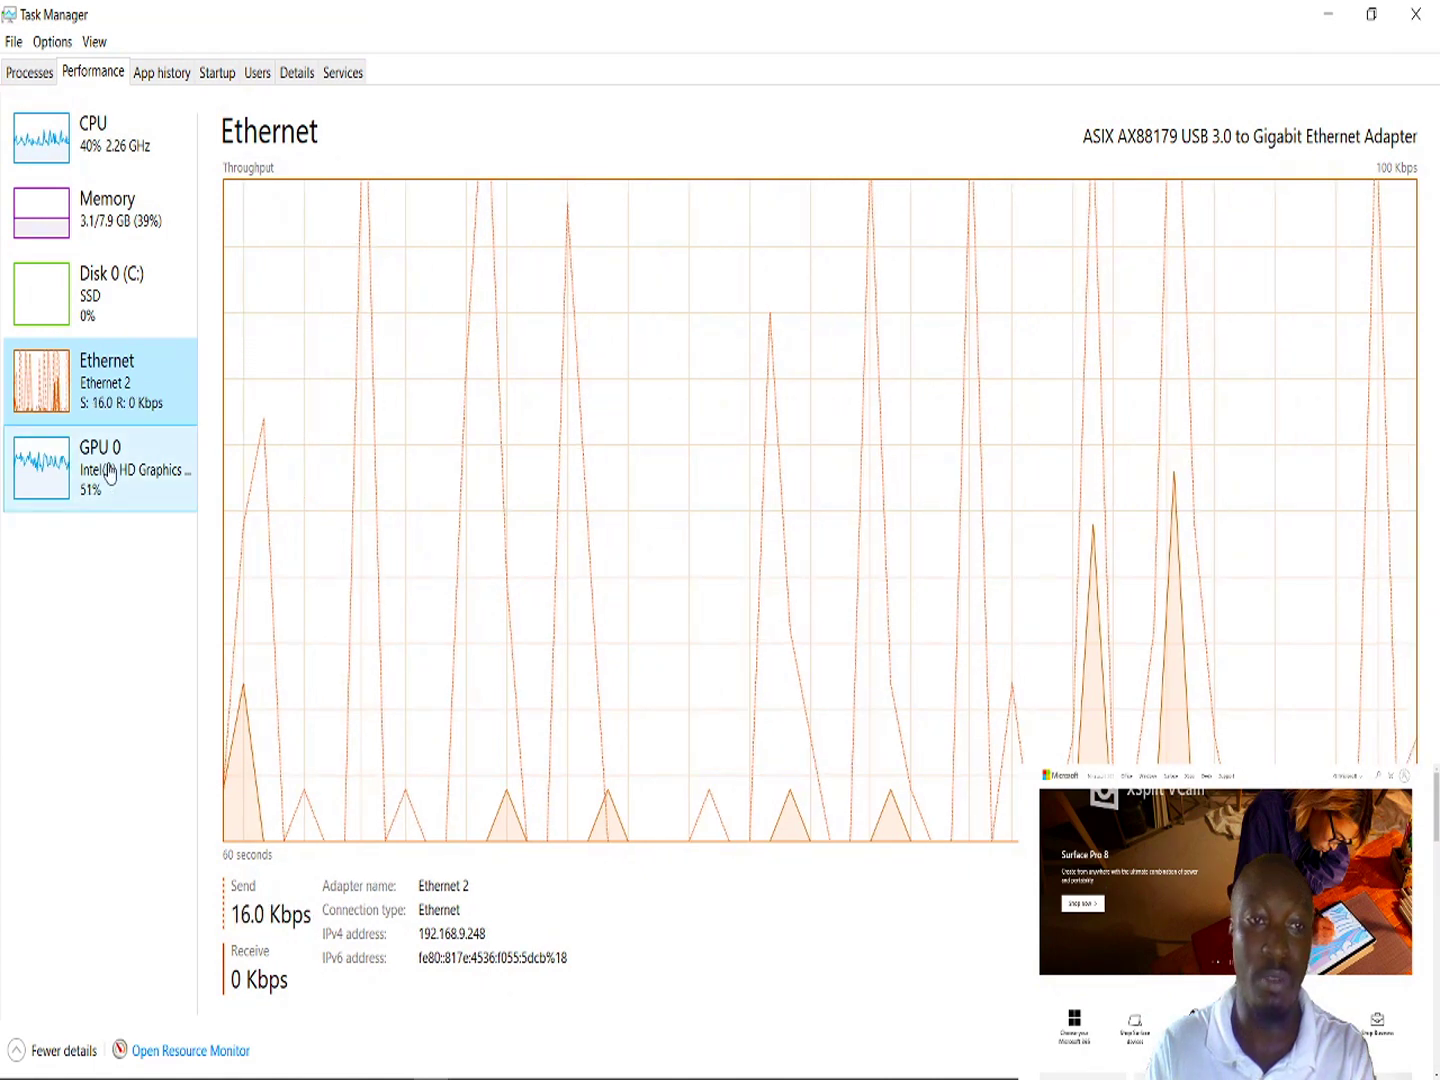
click(111, 472)
click(136, 122)
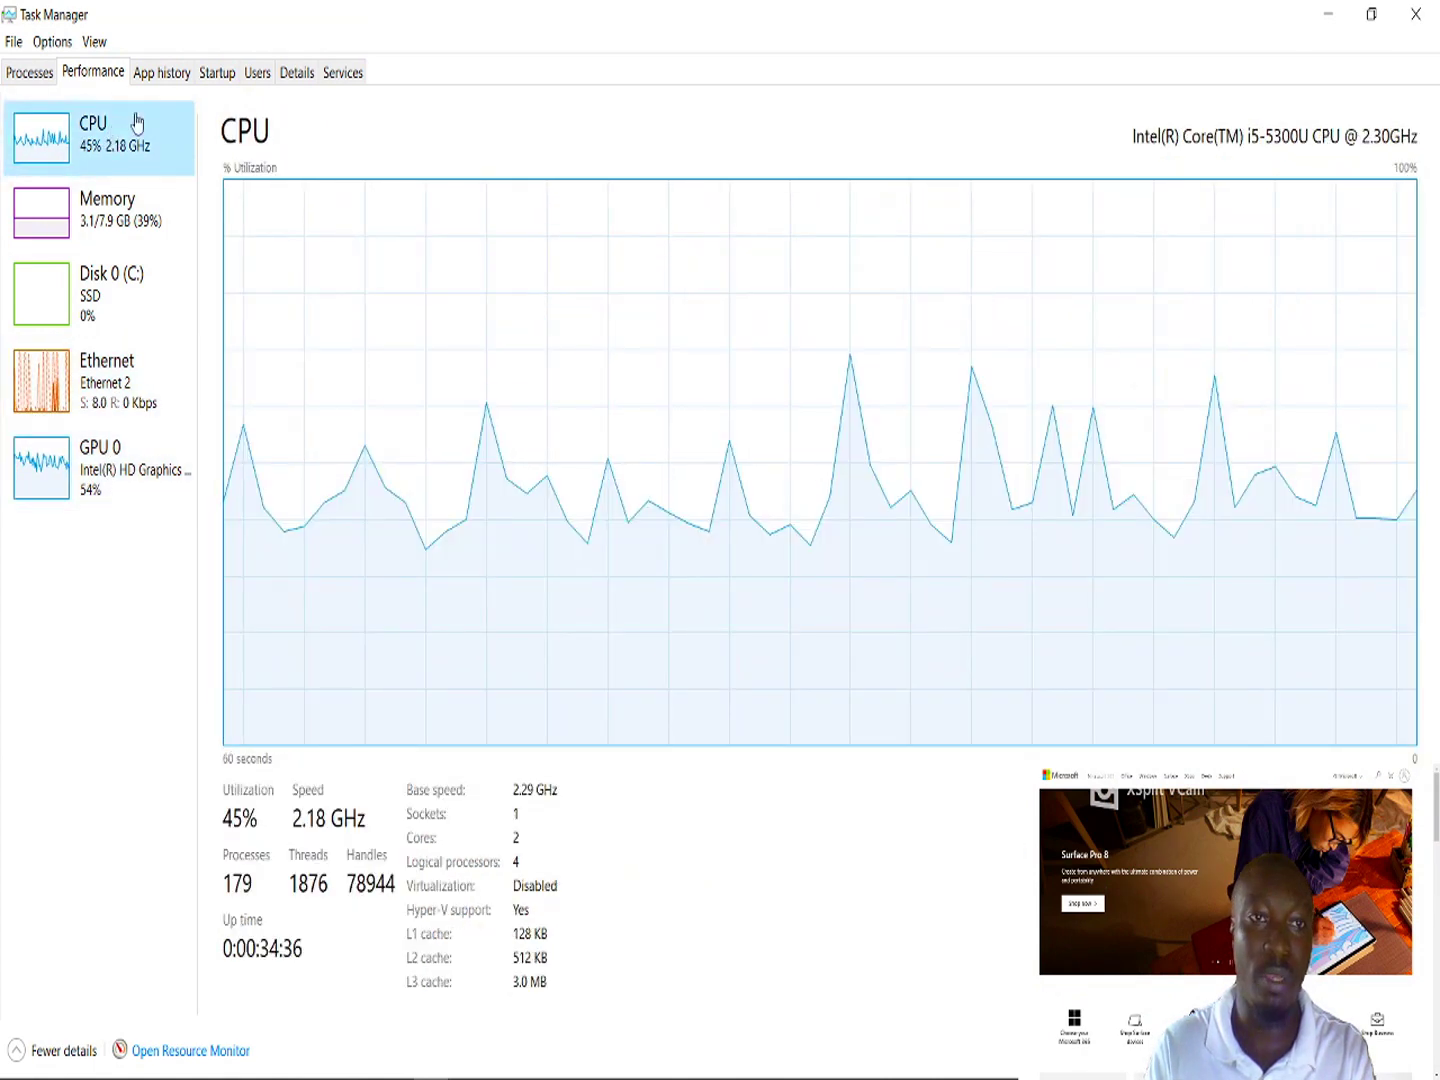
- Look at App history, then bring up the Startup programs list
click(169, 77)
click(214, 74)
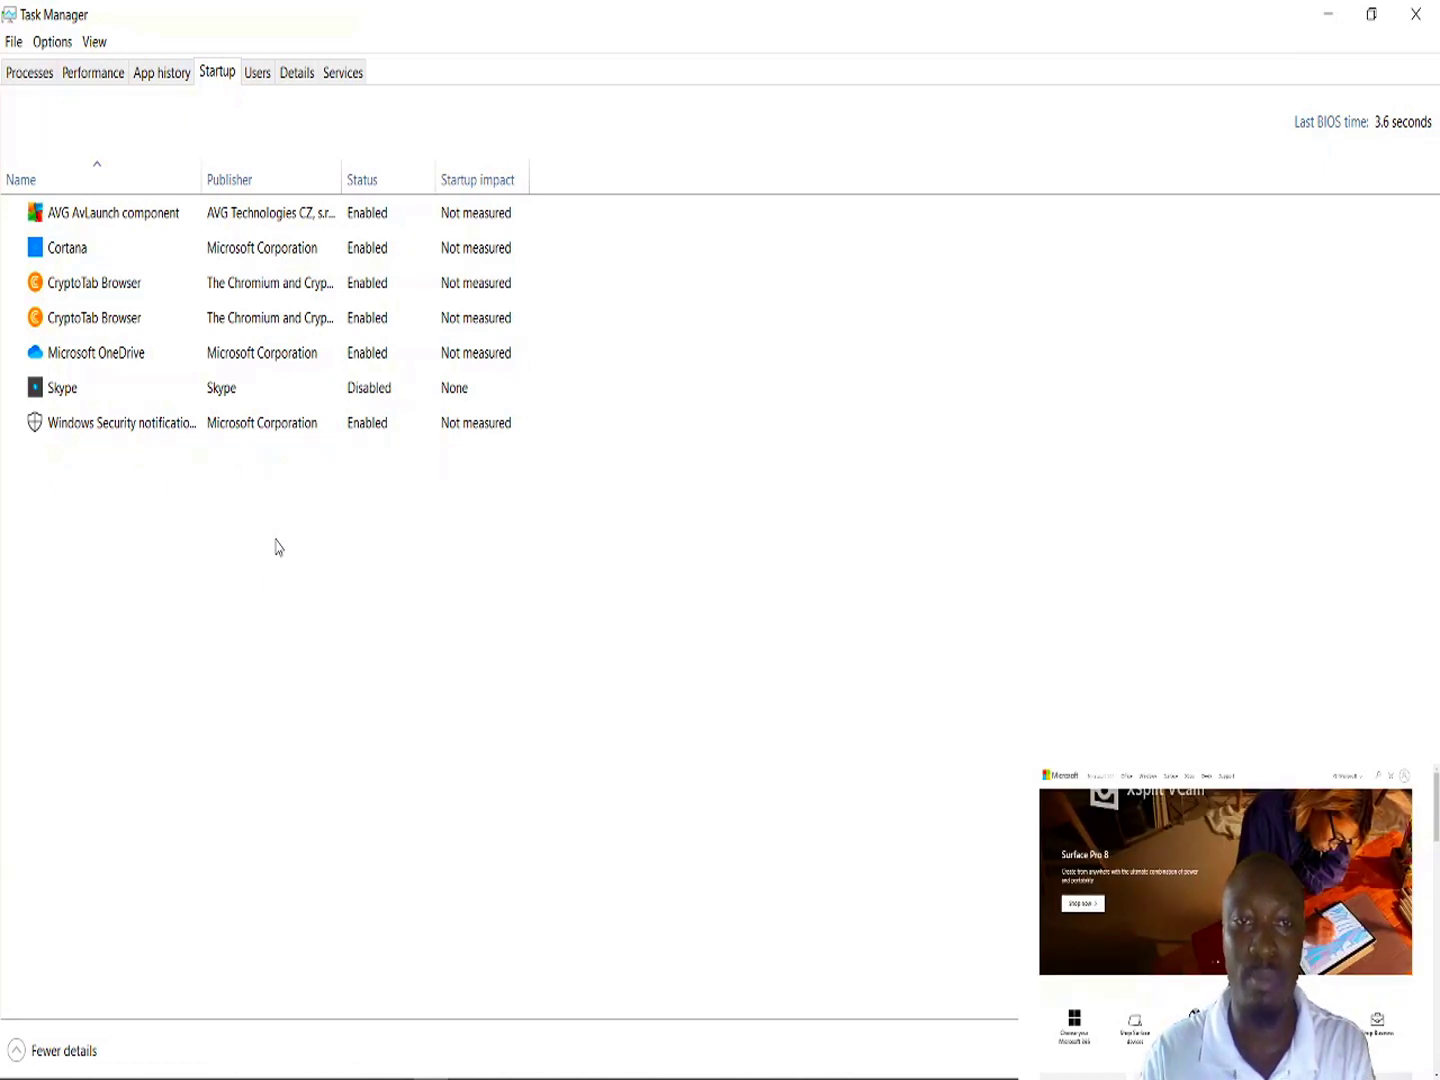
click(80, 224)
click(80, 252)
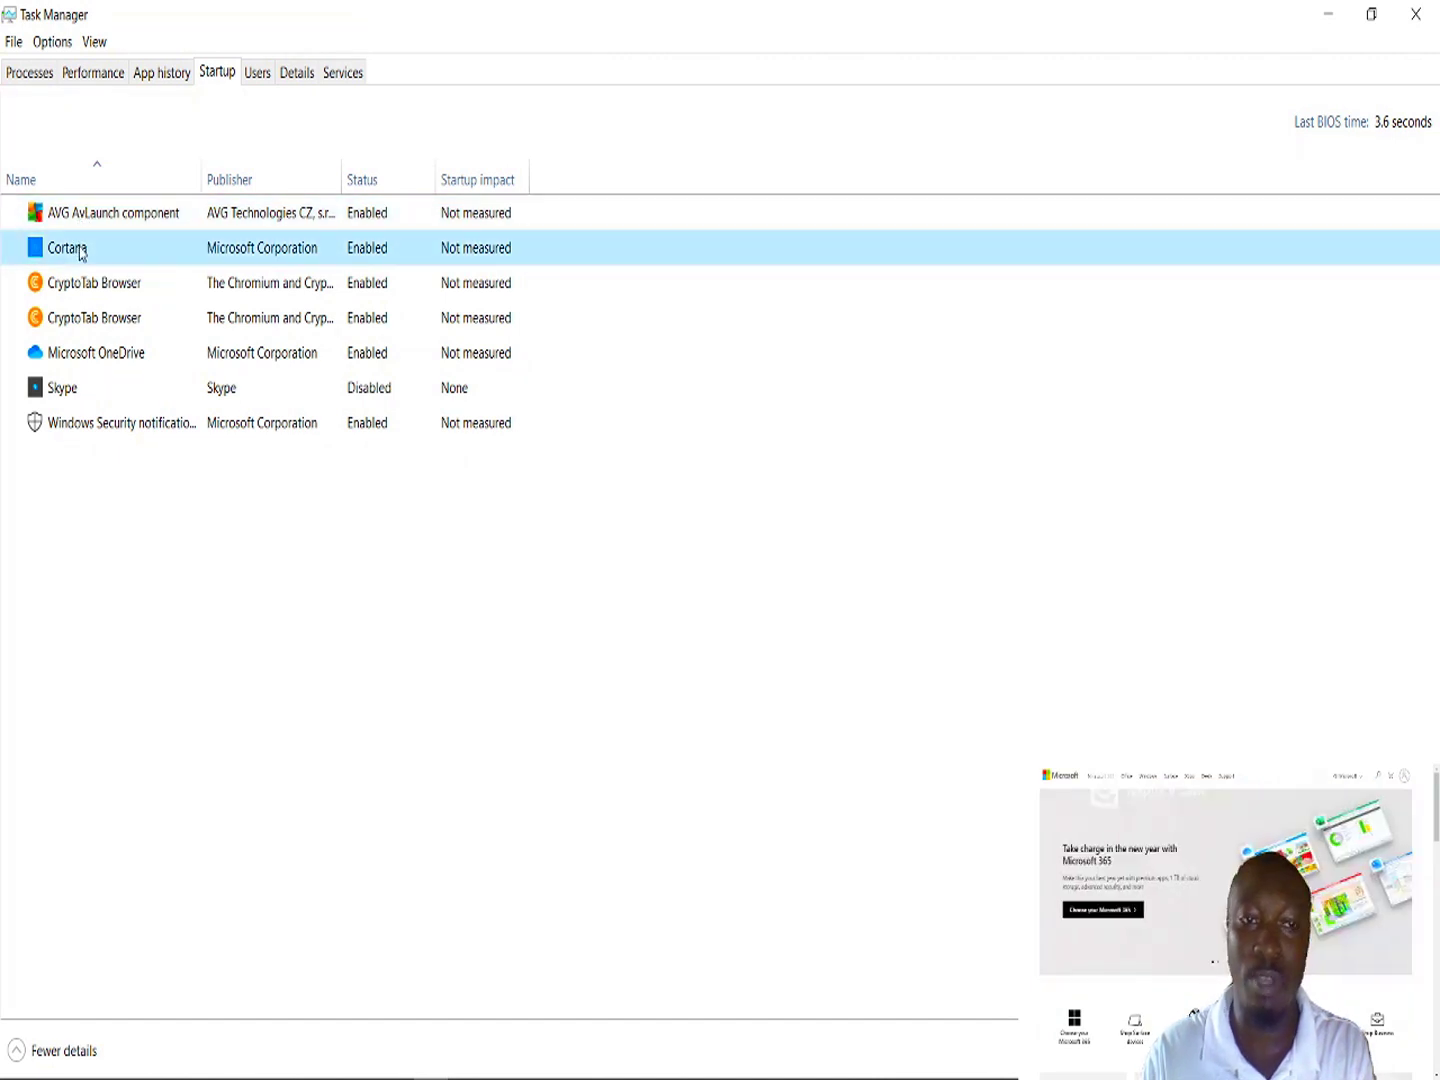
click(100, 224)
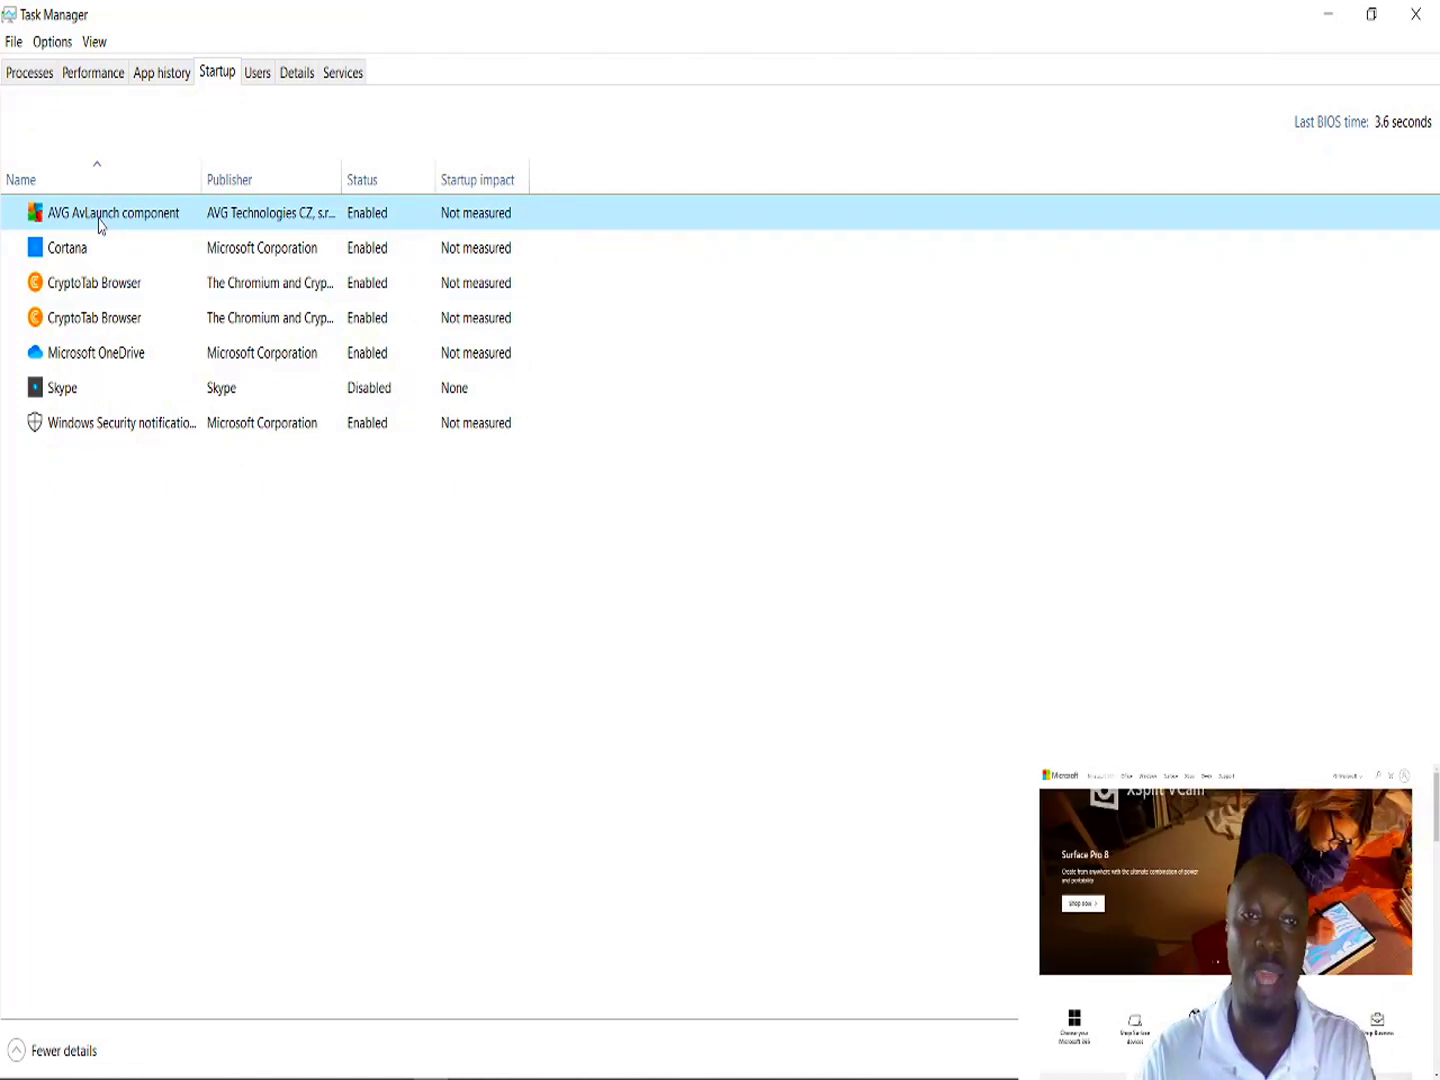
right_click(99, 225)
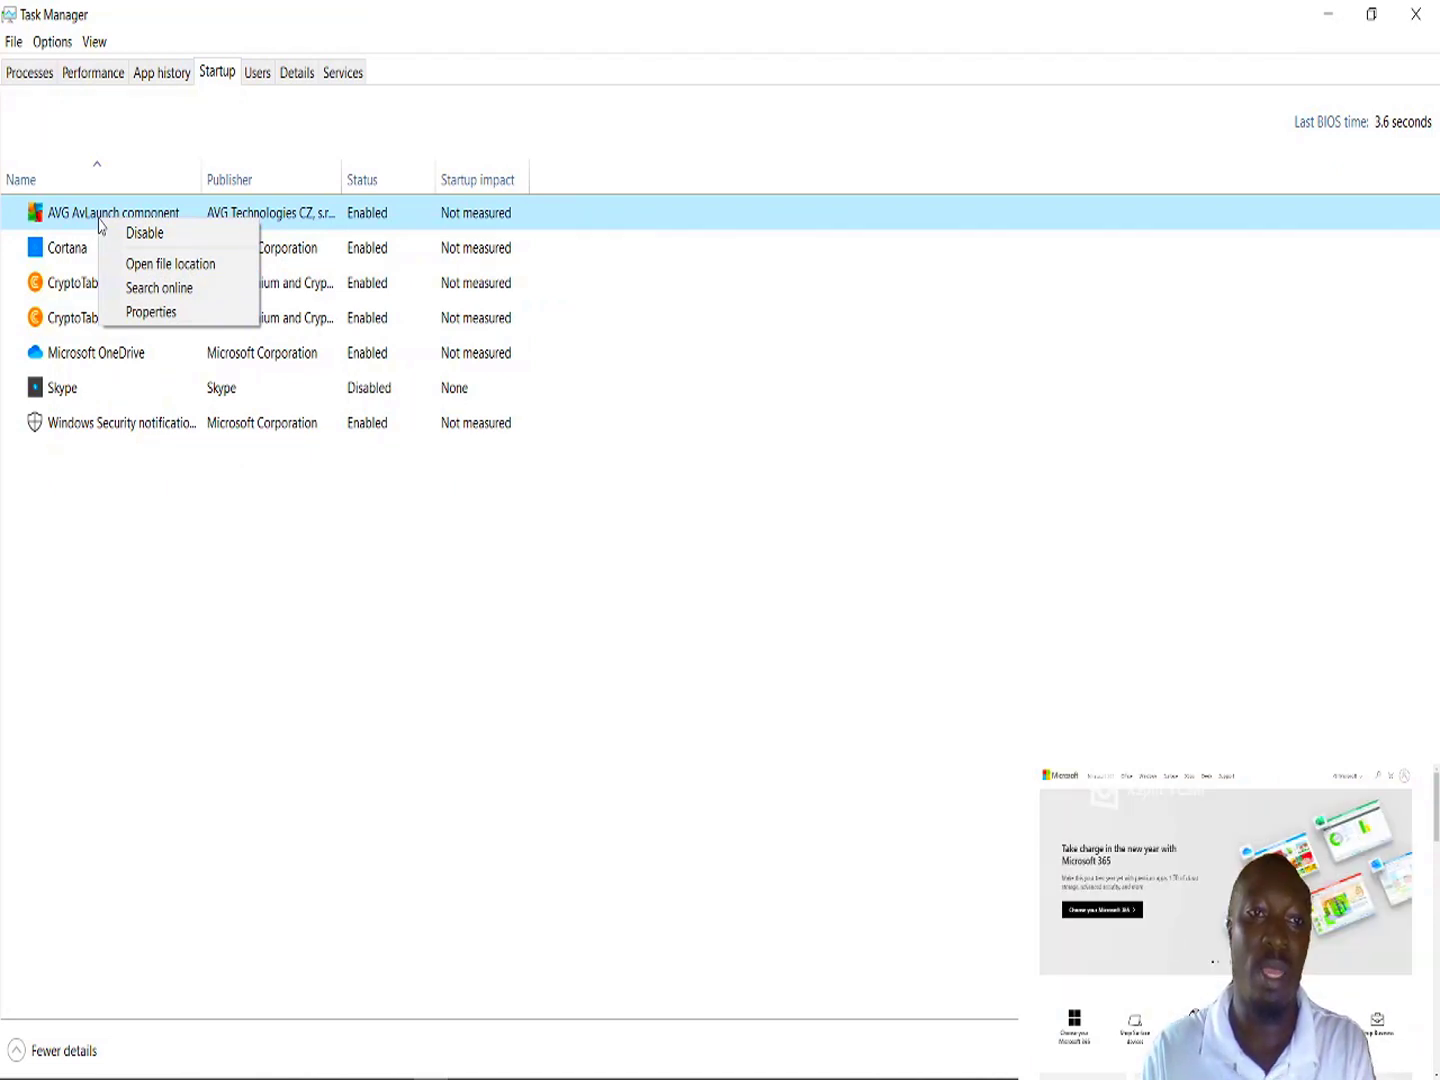
click(145, 626)
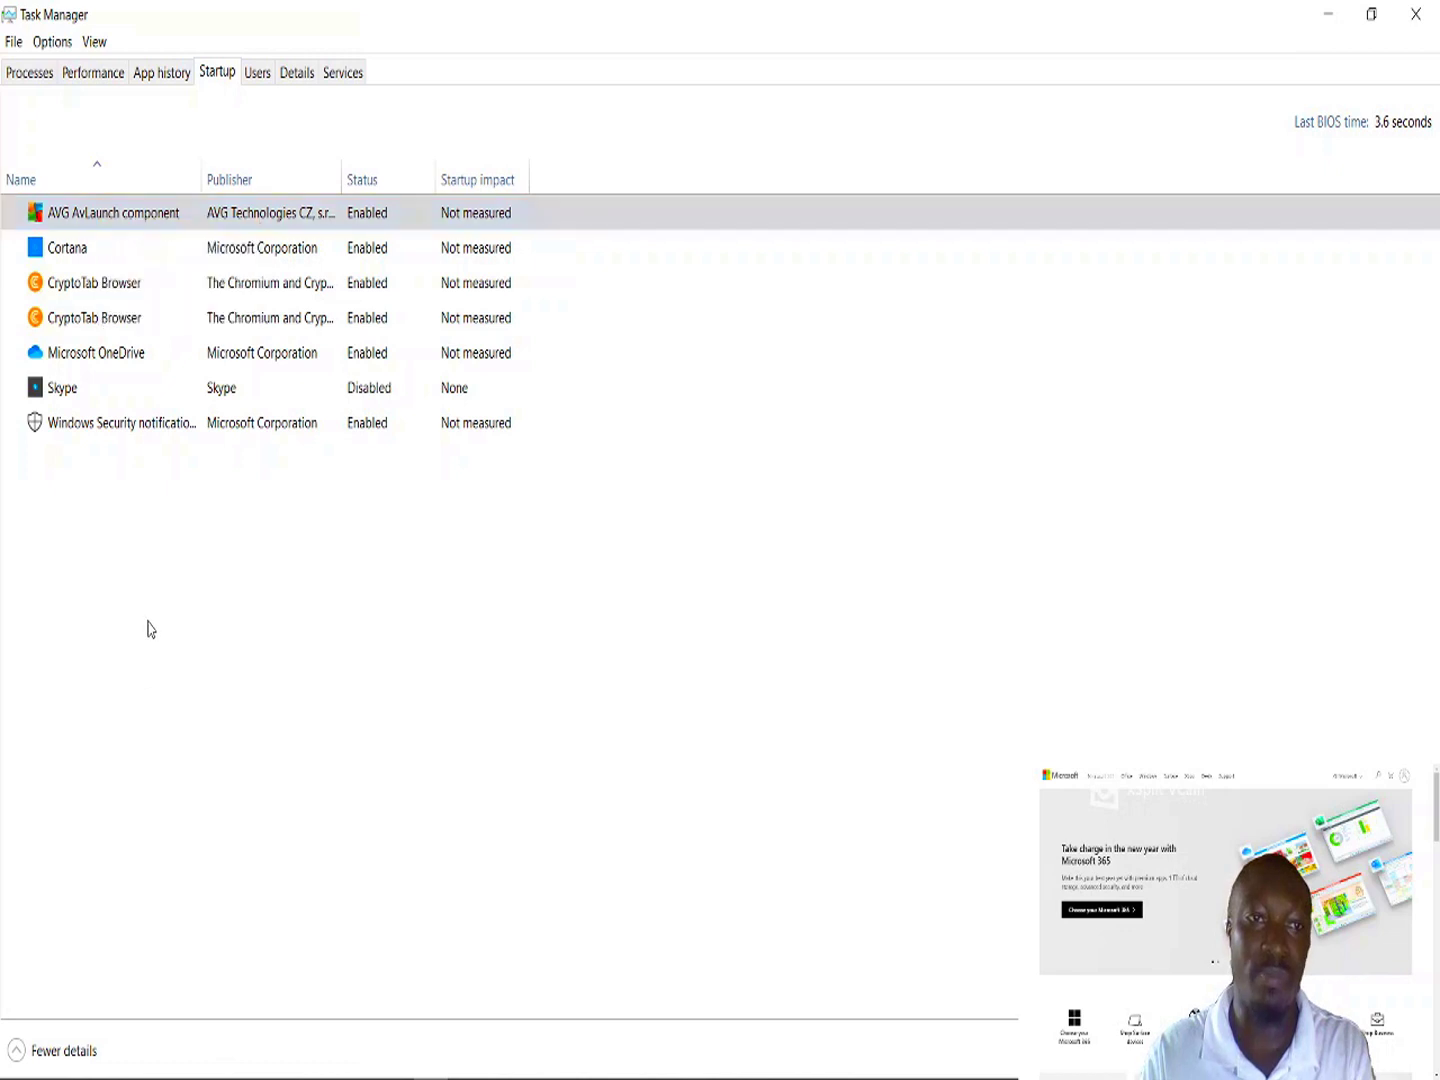
click(155, 244)
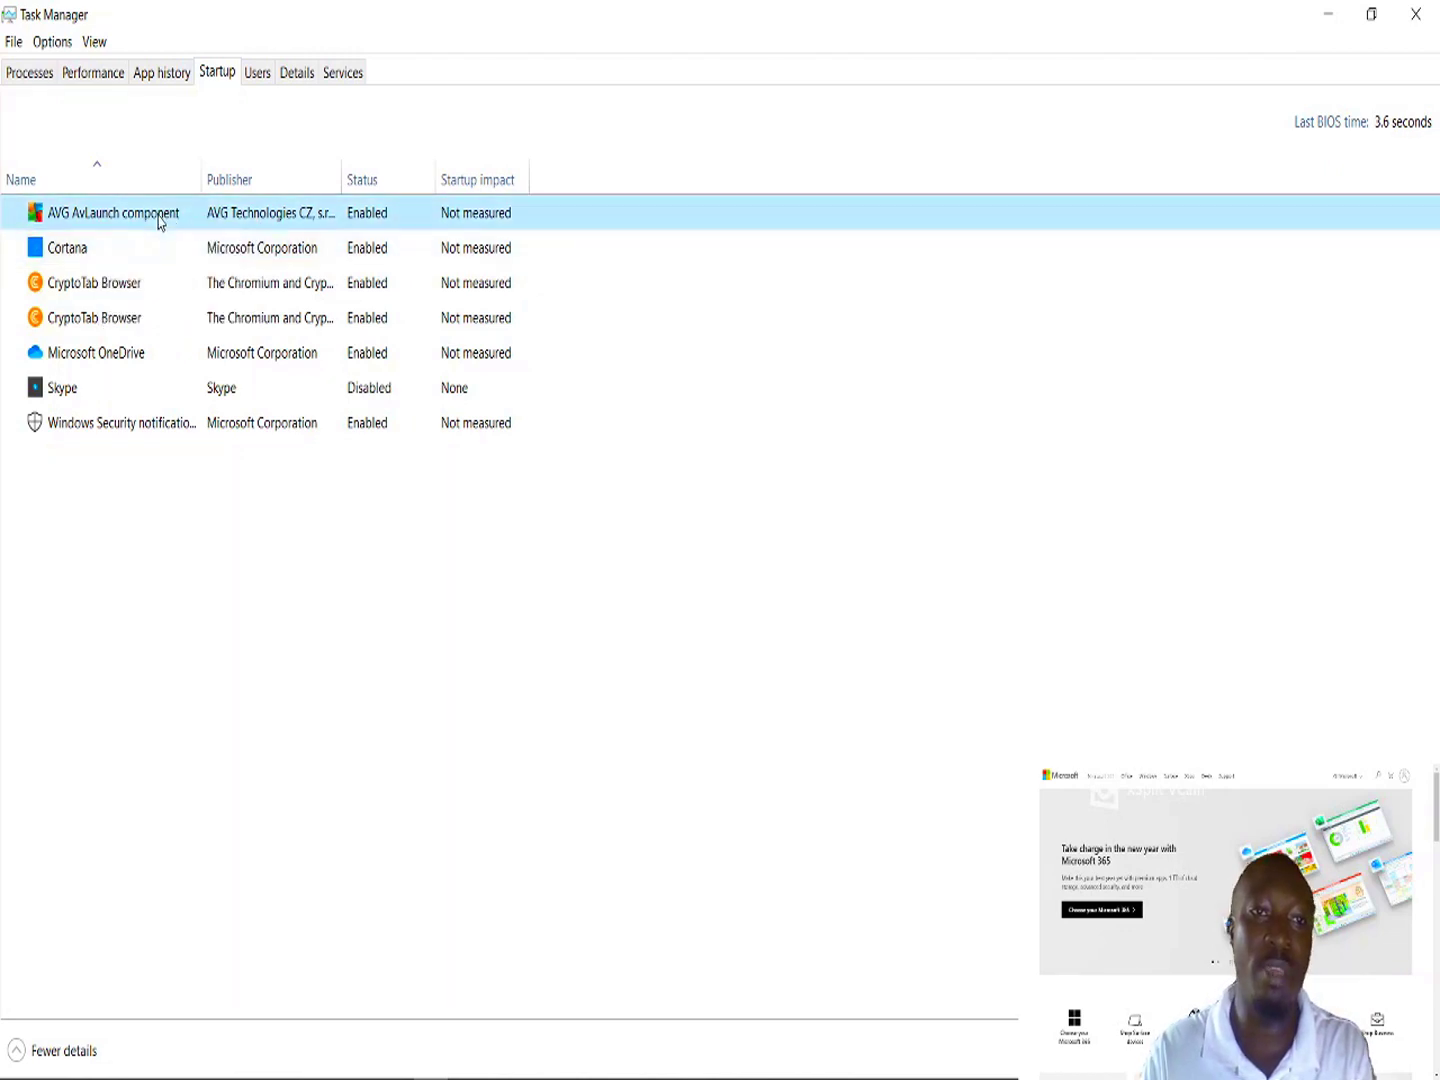
click(148, 250)
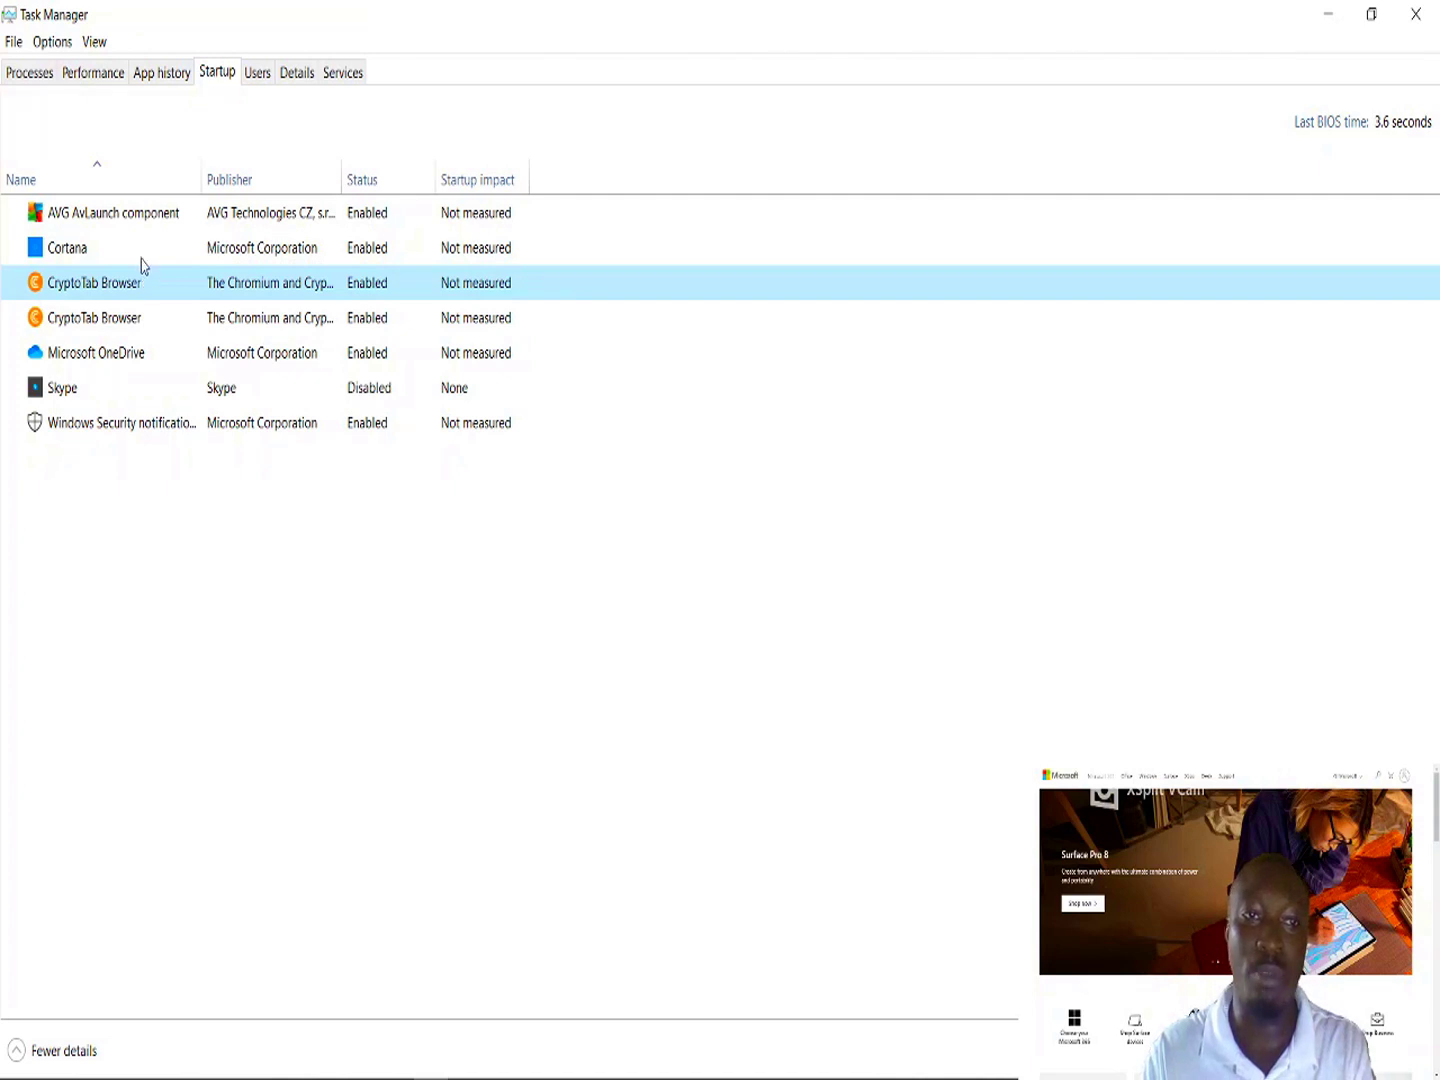
click(160, 222)
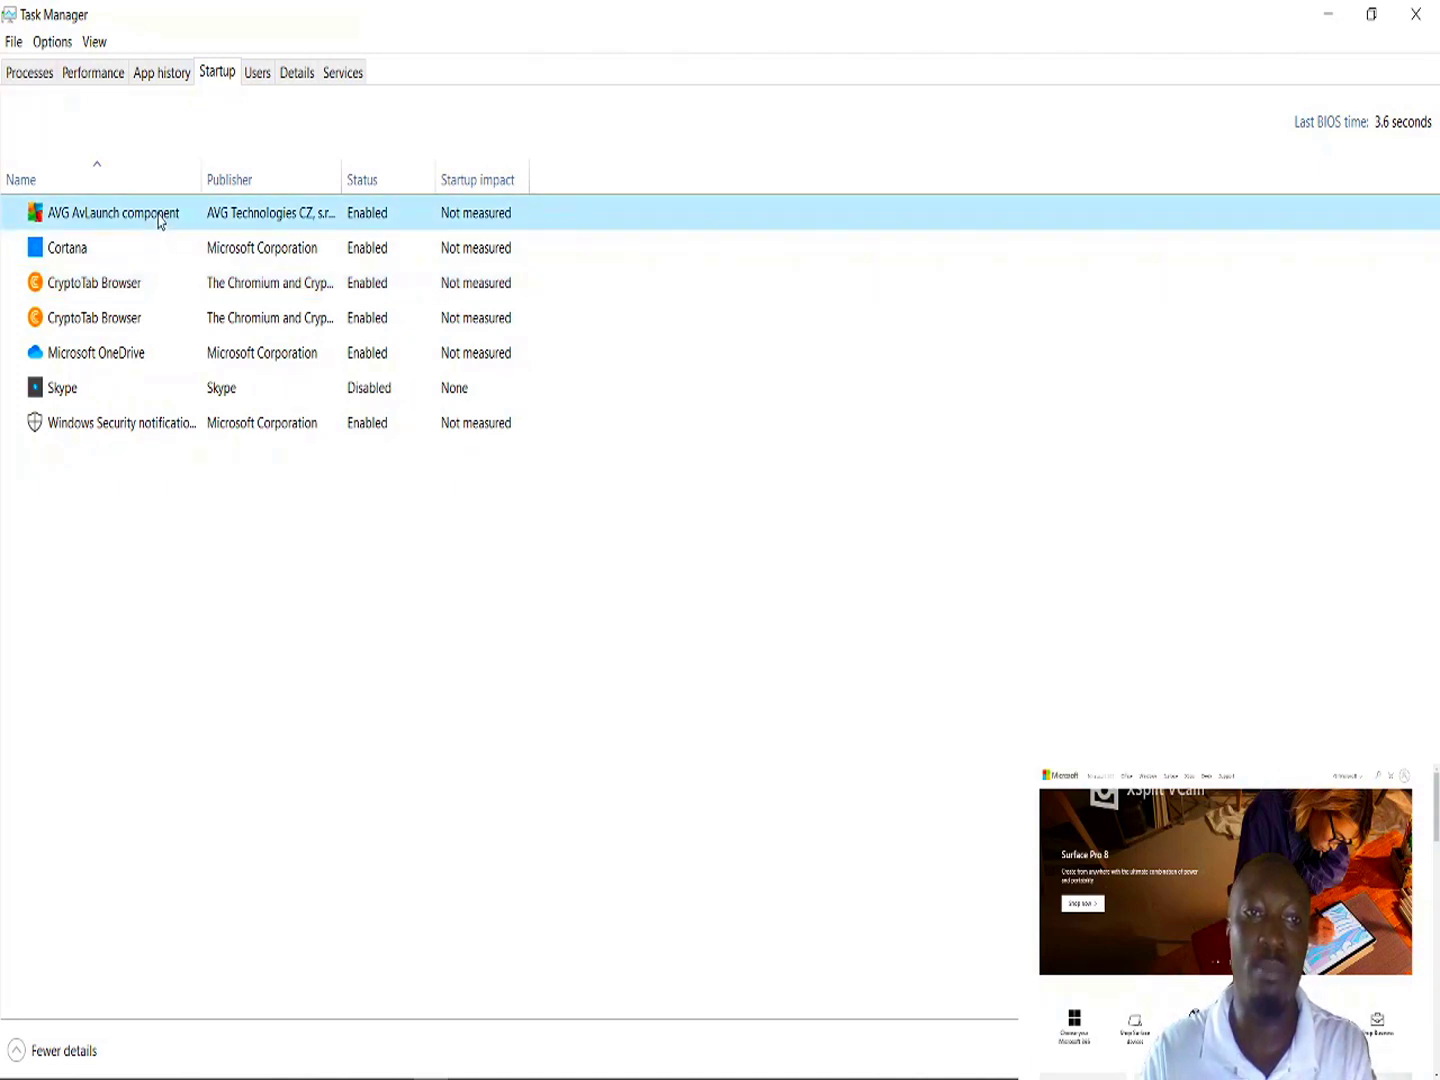
click(108, 360)
click(94, 393)
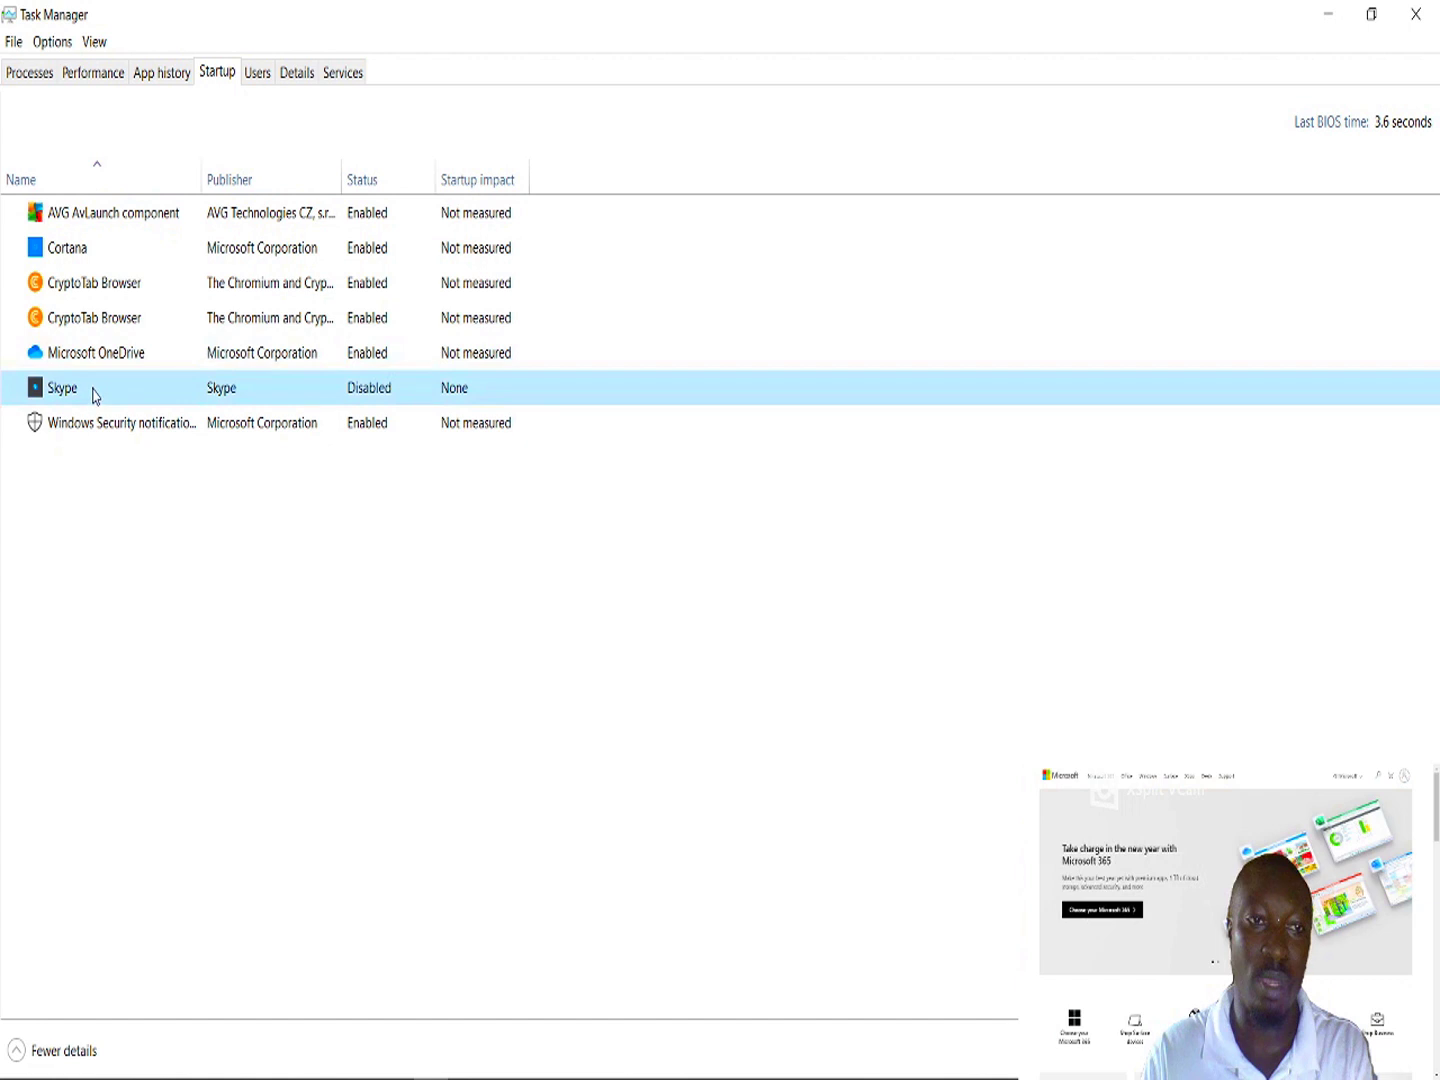
click(86, 421)
click(102, 387)
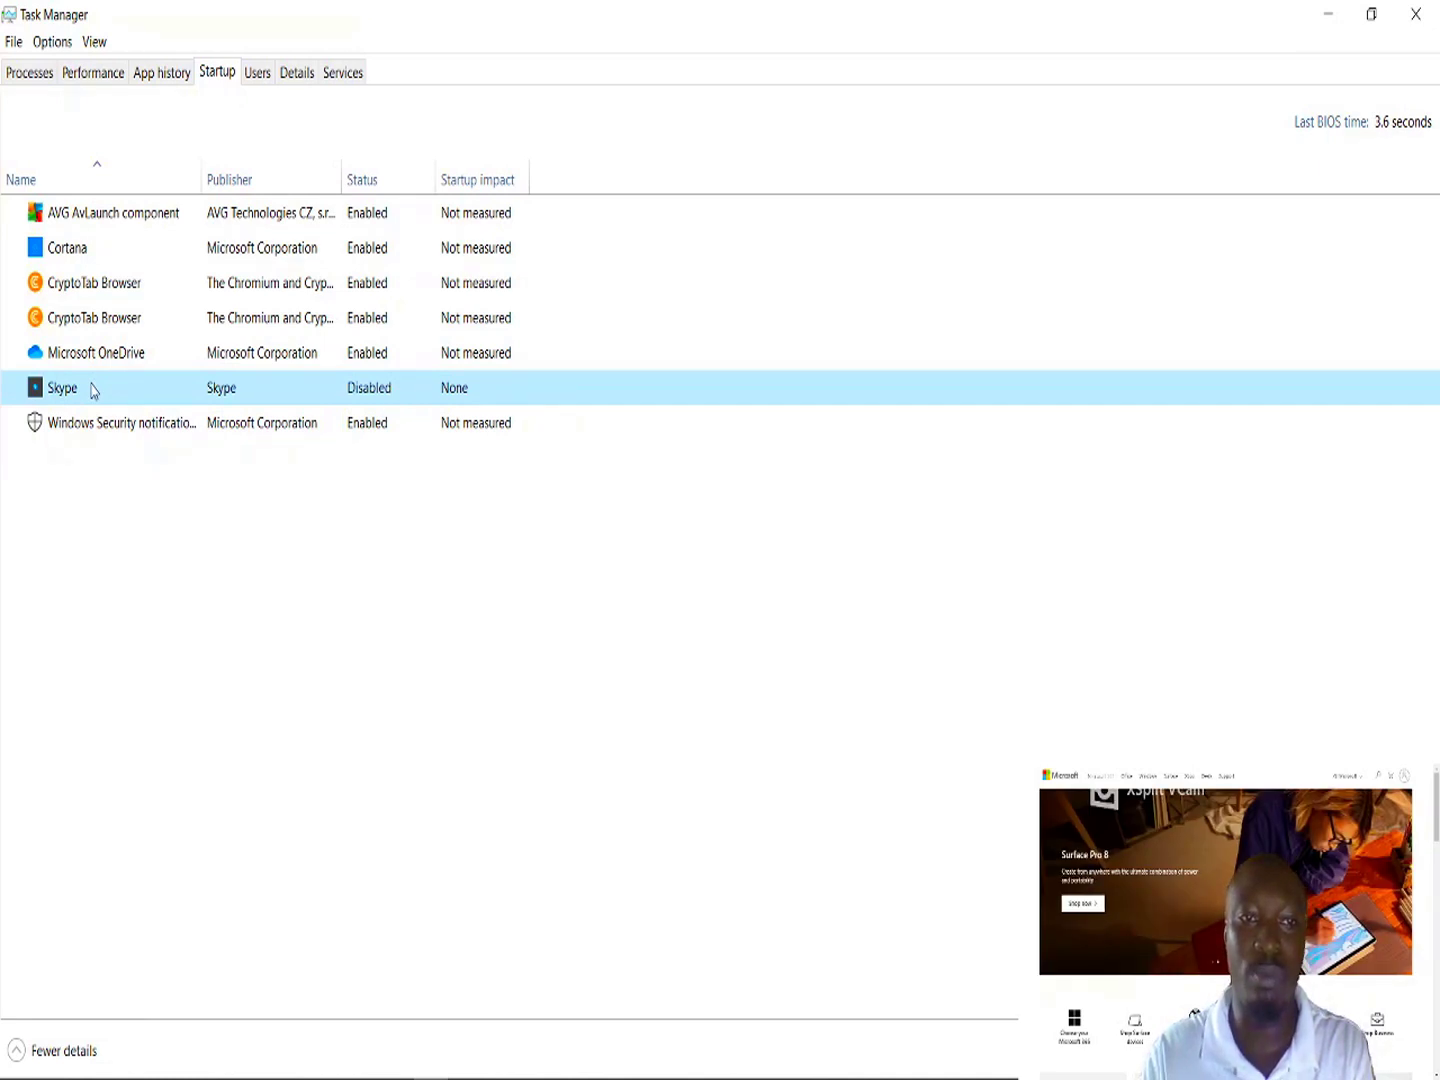
click(177, 239)
- View the Users, Details and Services tabs in turn, then return to Processes
click(259, 70)
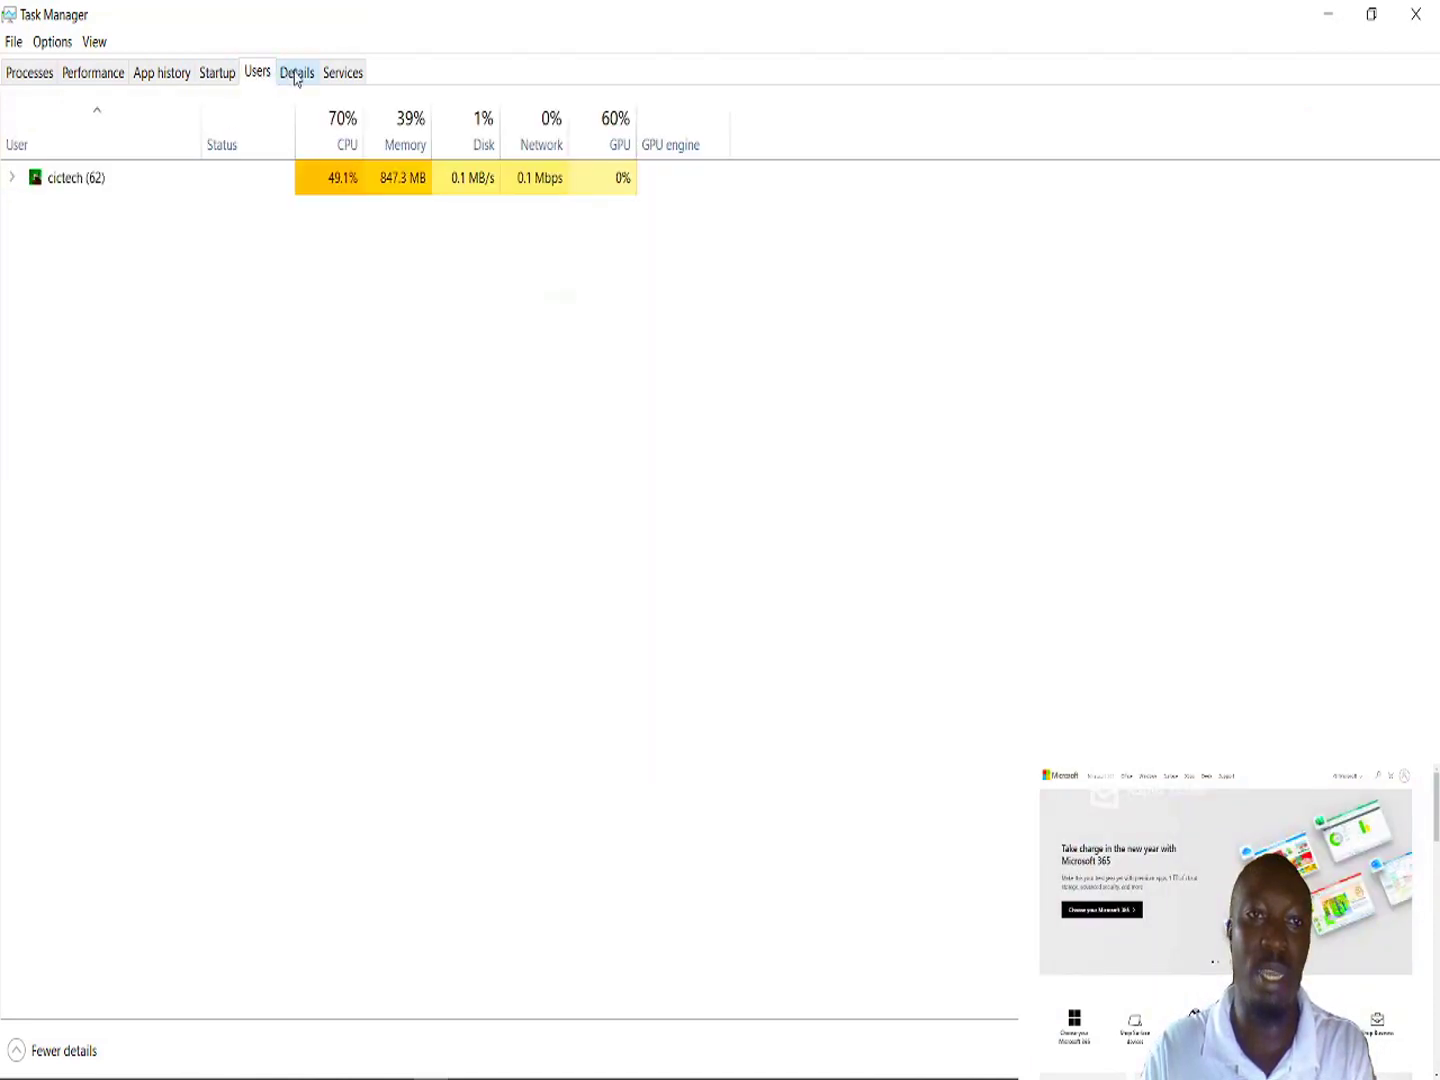
click(296, 74)
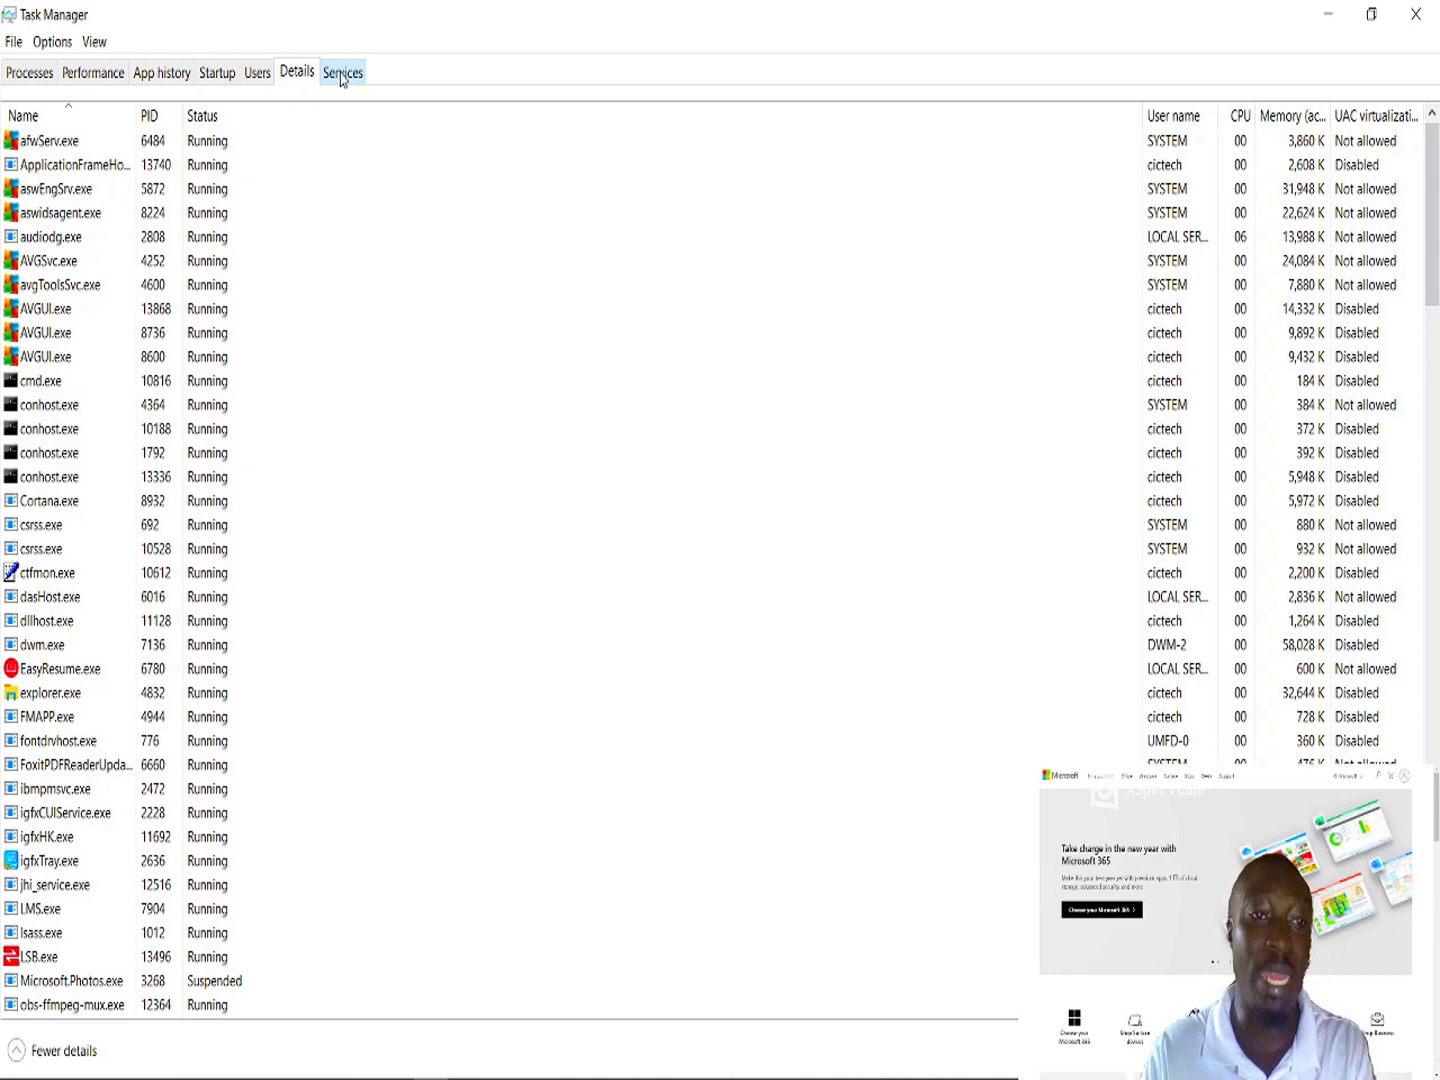
click(342, 77)
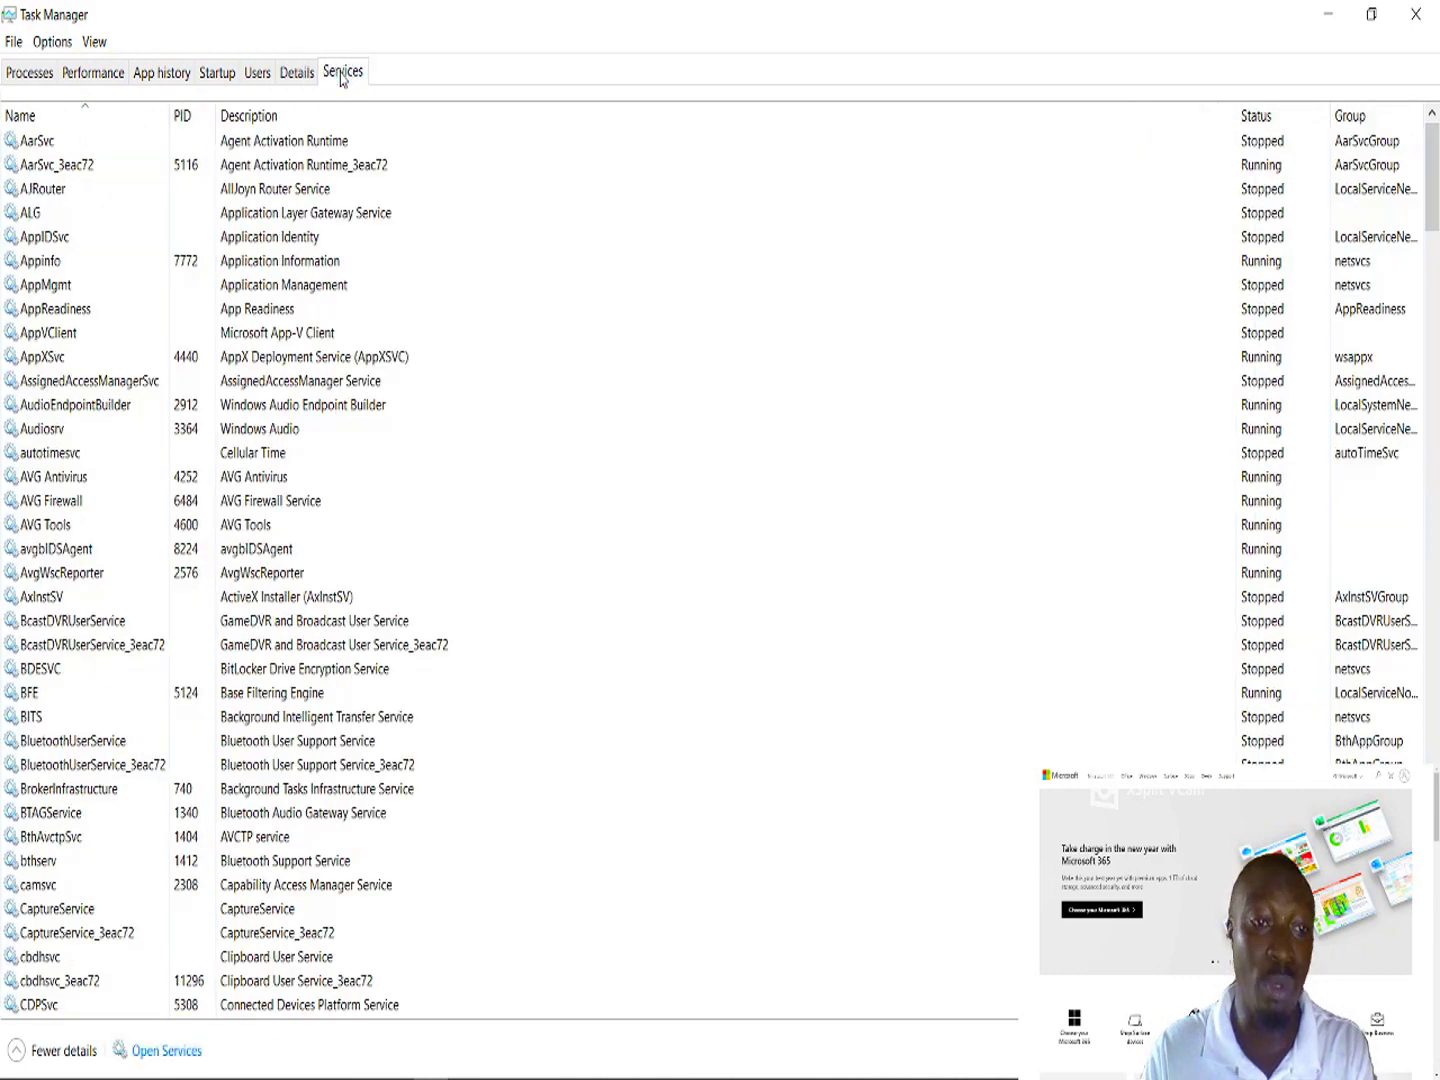
click(30, 73)
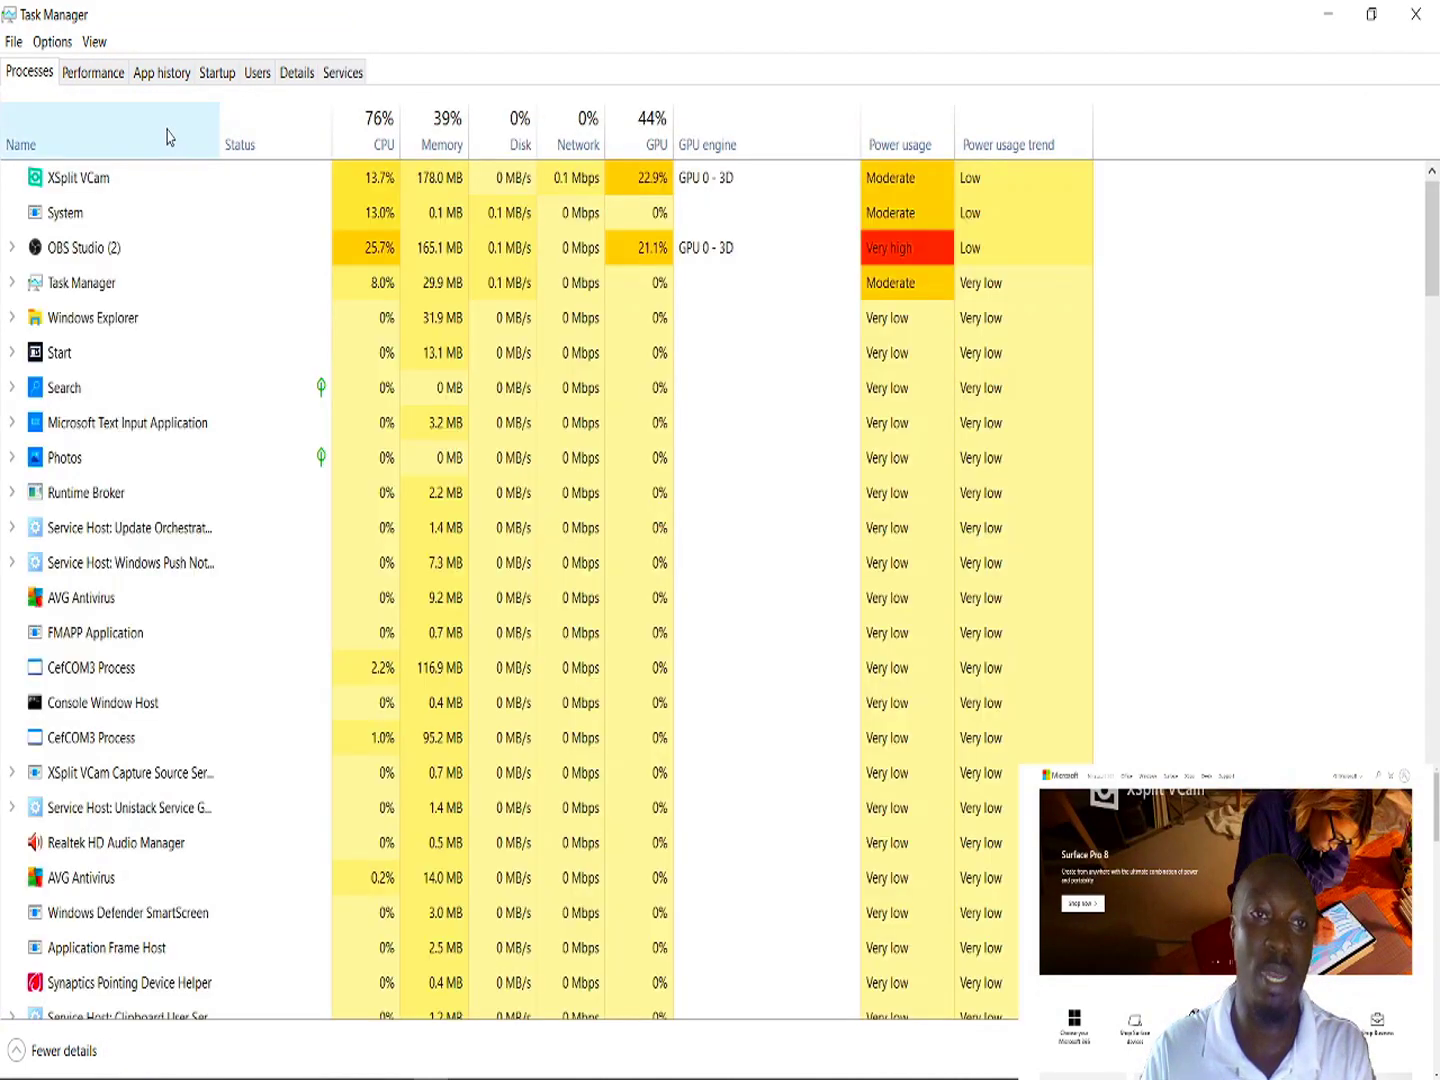